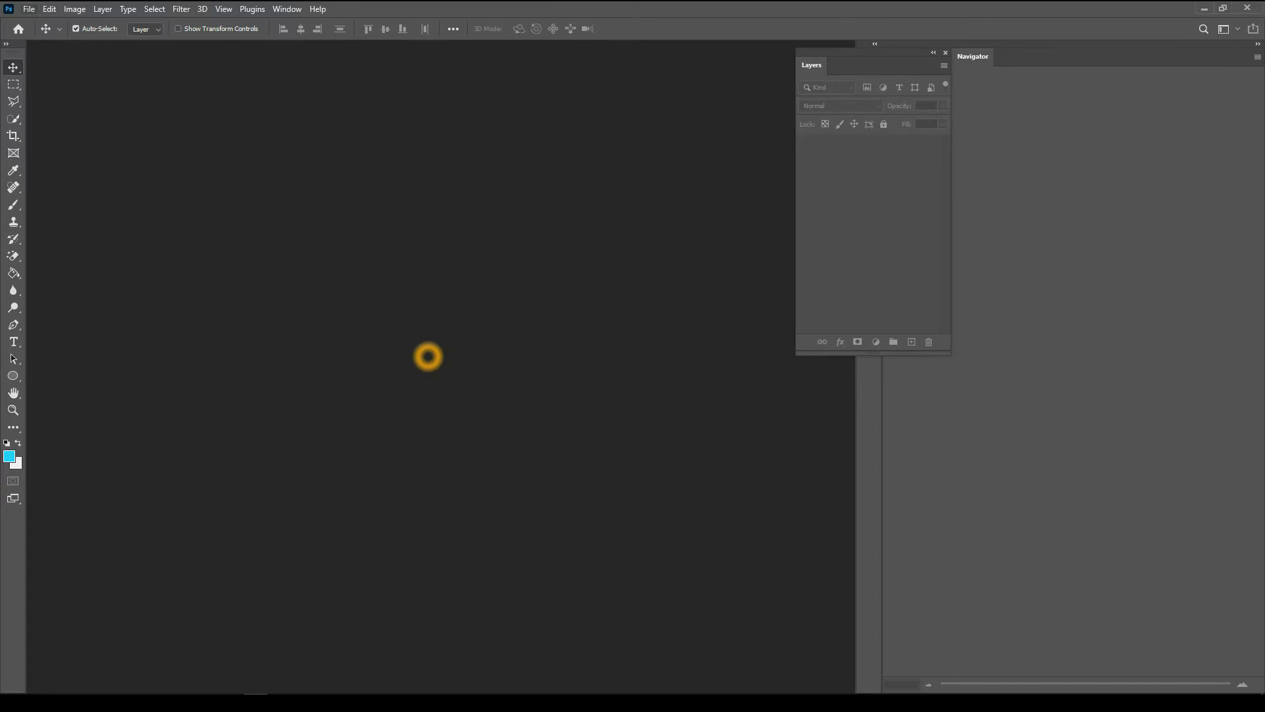
- Try creating a new document in Photoshop and dismiss the scratch-disk error
key("alt+f")
key("Down")
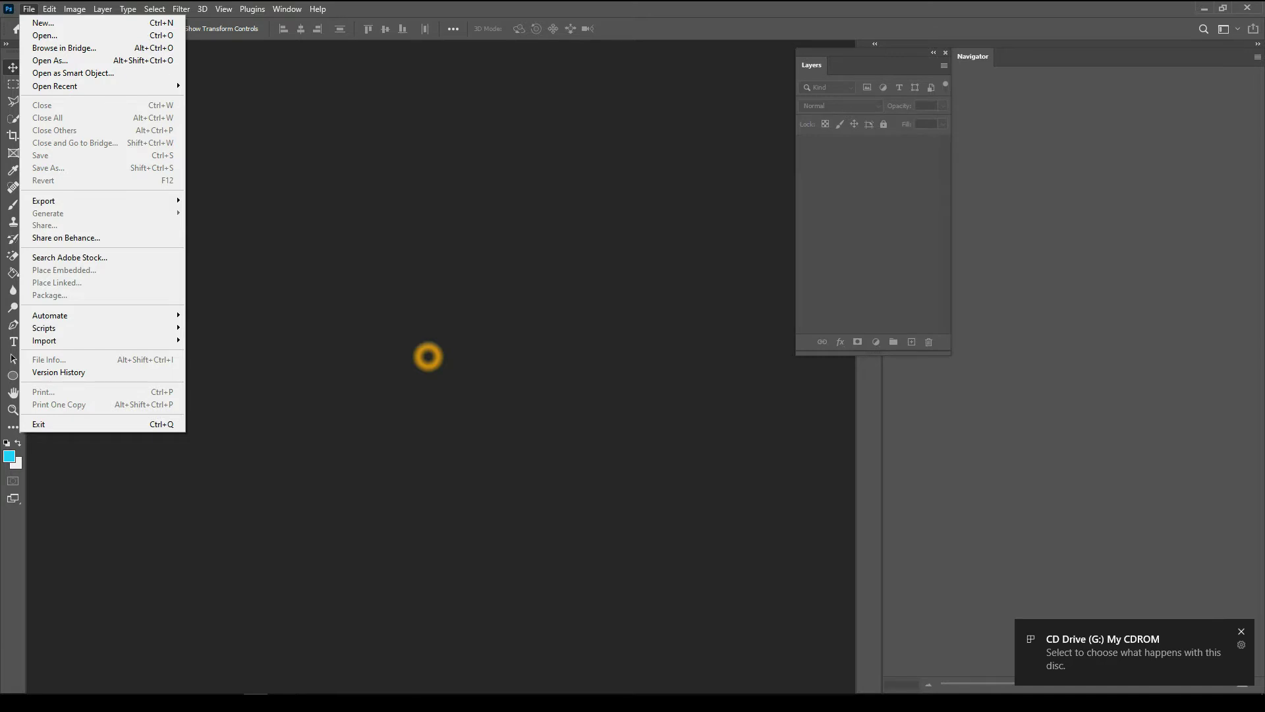
key("Escape")
key("alt+f")
key("Down")
key("Down")
key("Down")
key("Up")
key("Up")
key("Up")
key("Up")
key("Up")
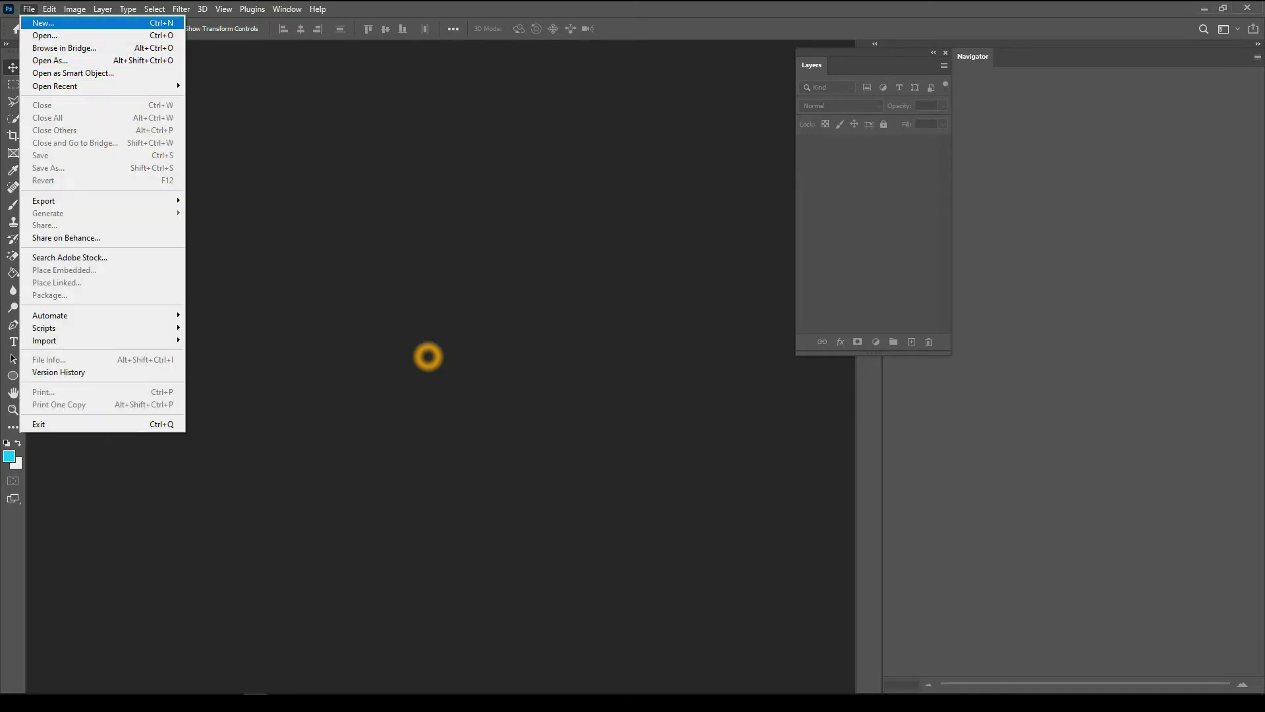
key("Return")
key("Return")
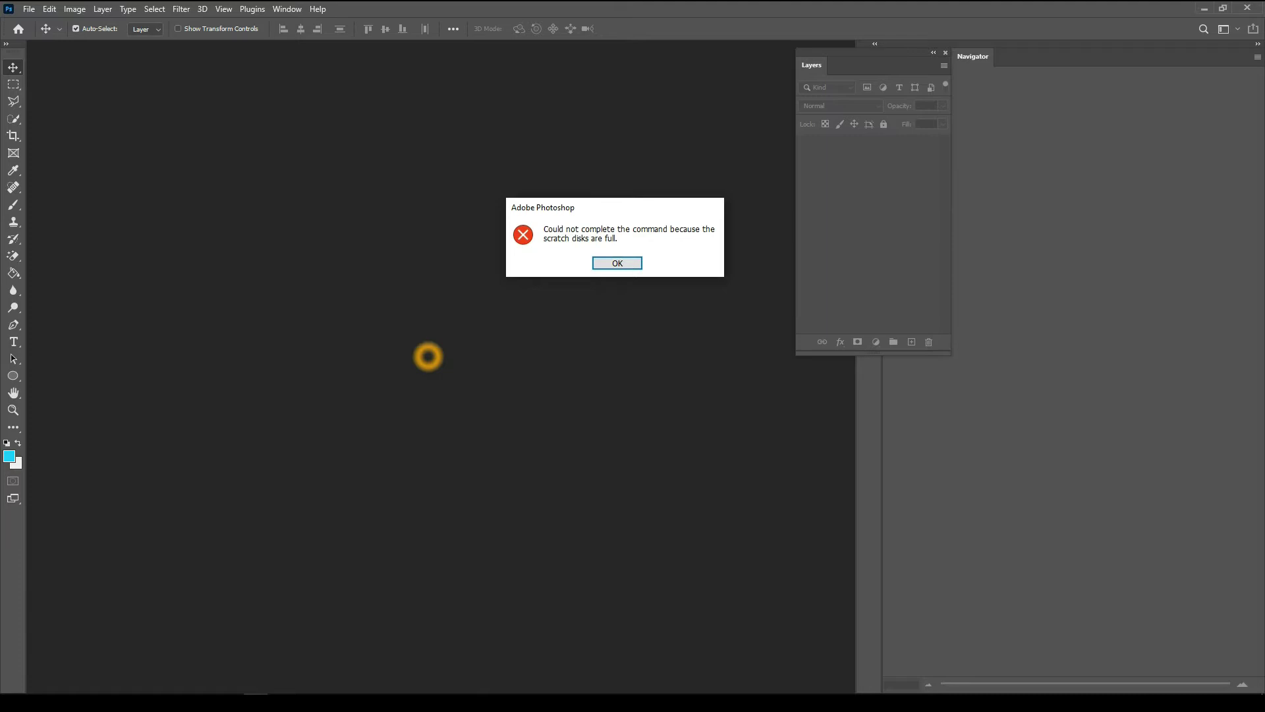
key("ctrl")
key("Return")
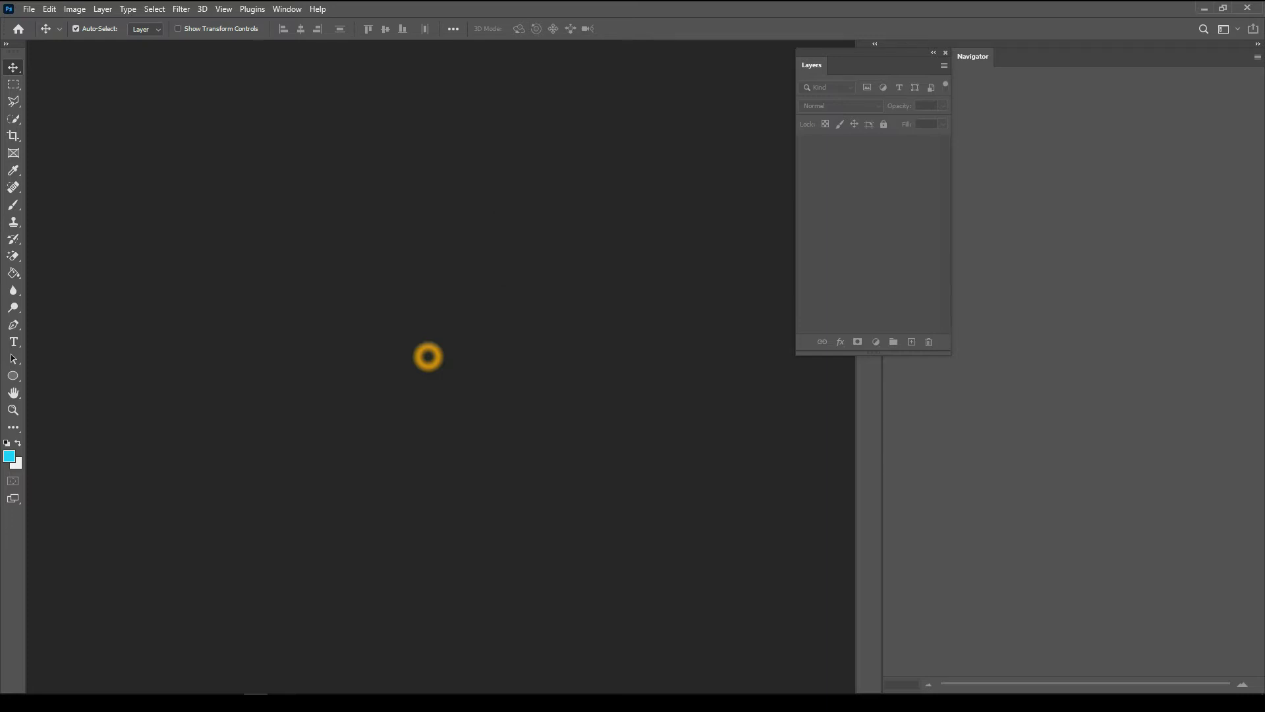
- Retry creating a new document and dismiss the resulting program error alert
key("alt+f")
key("Return")
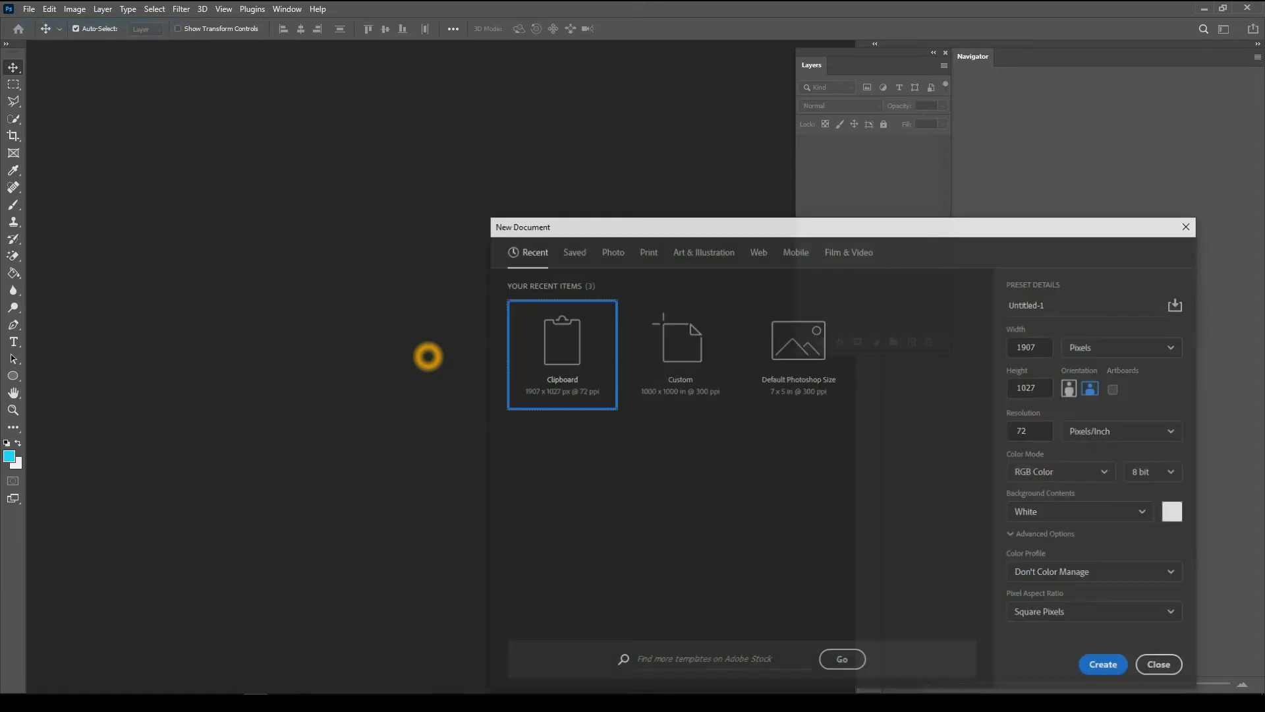
key("Return")
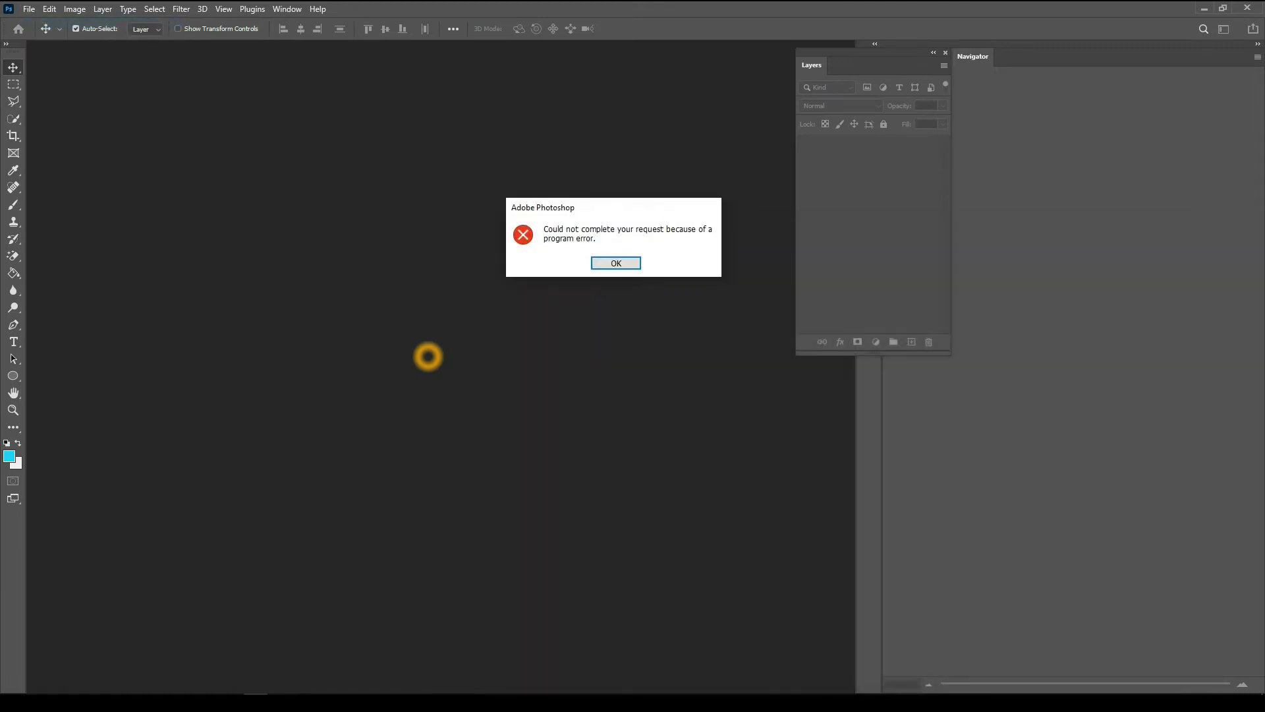
key("Return")
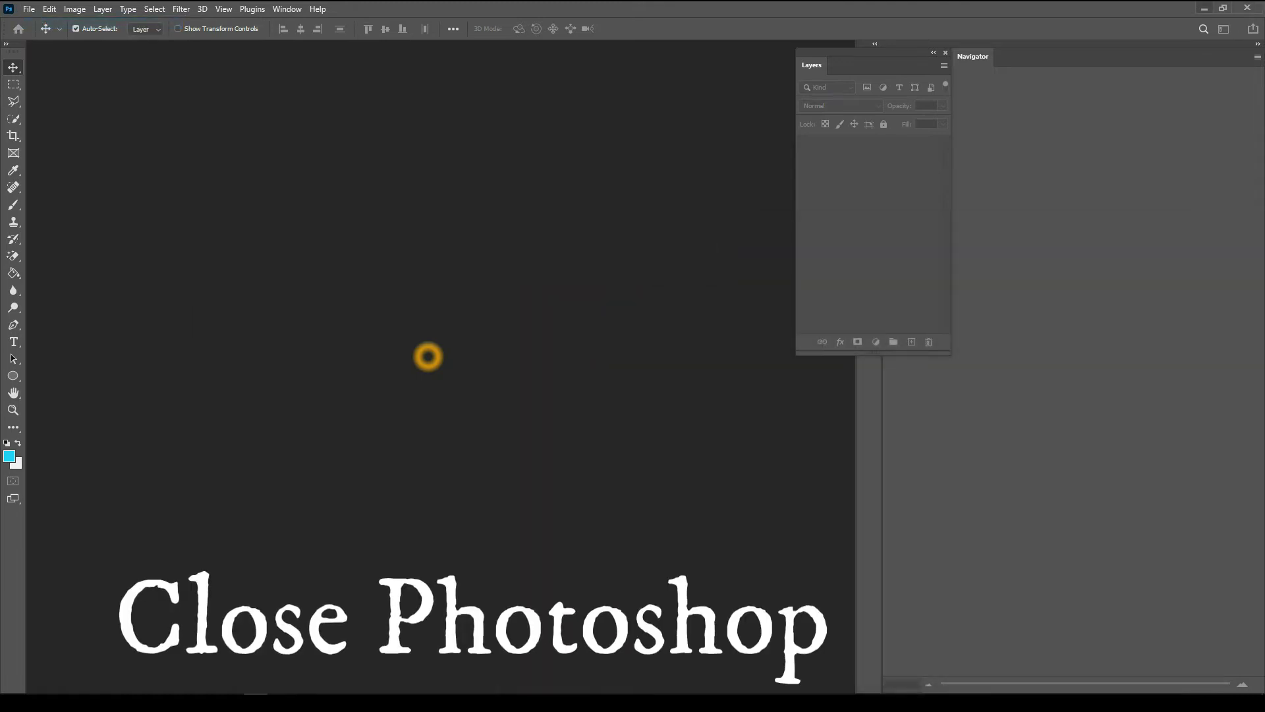
- Quit Photoshop and launch Disk Cleanup from Windows search
key("ctrl+q")
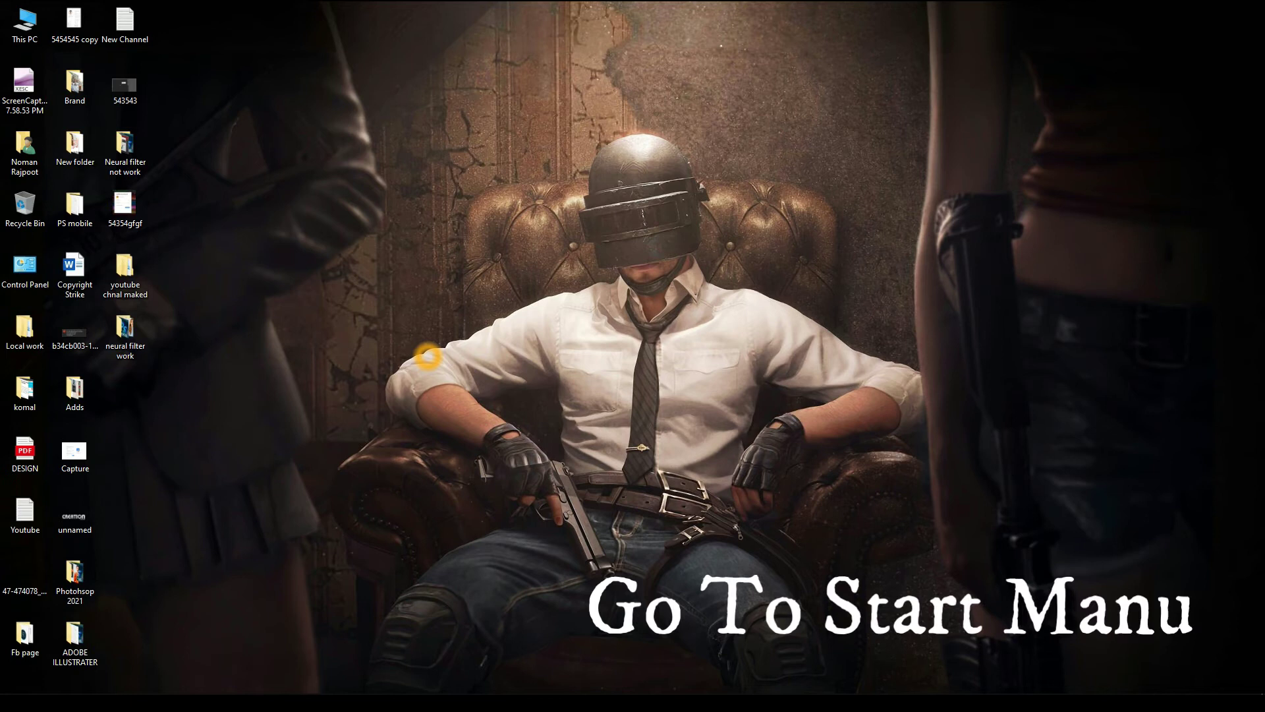
key("super")
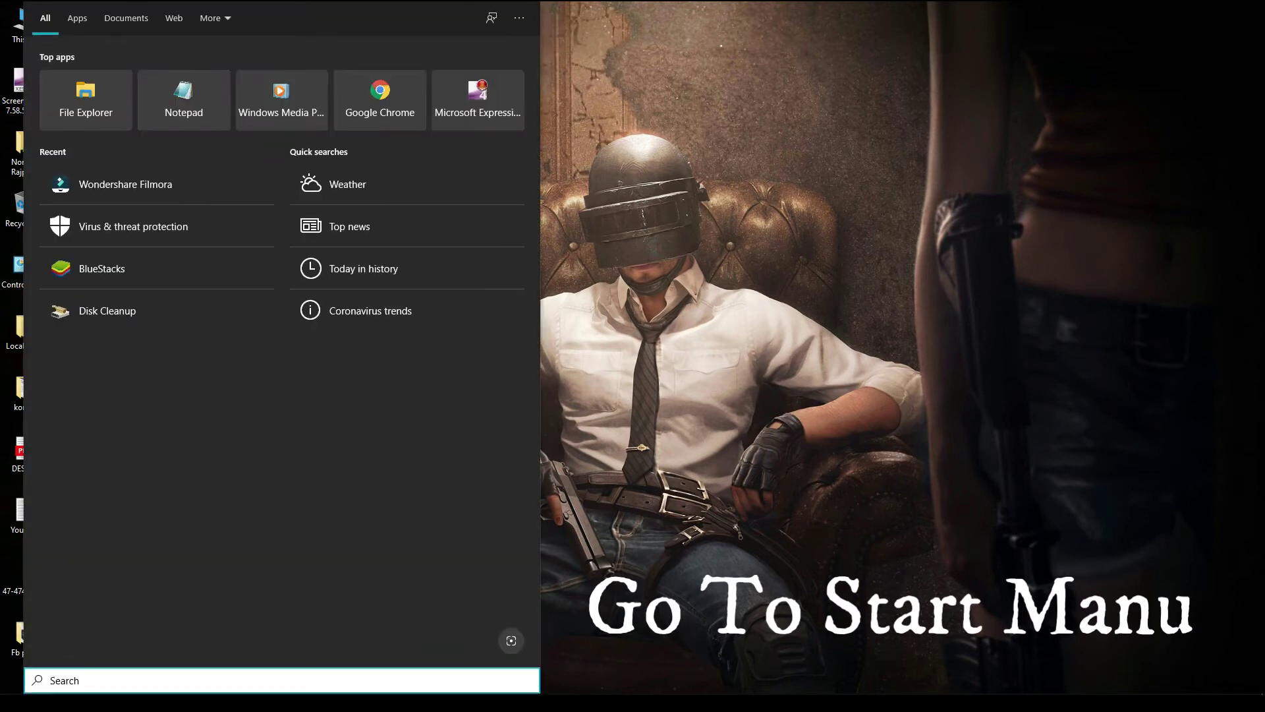
type("dis")
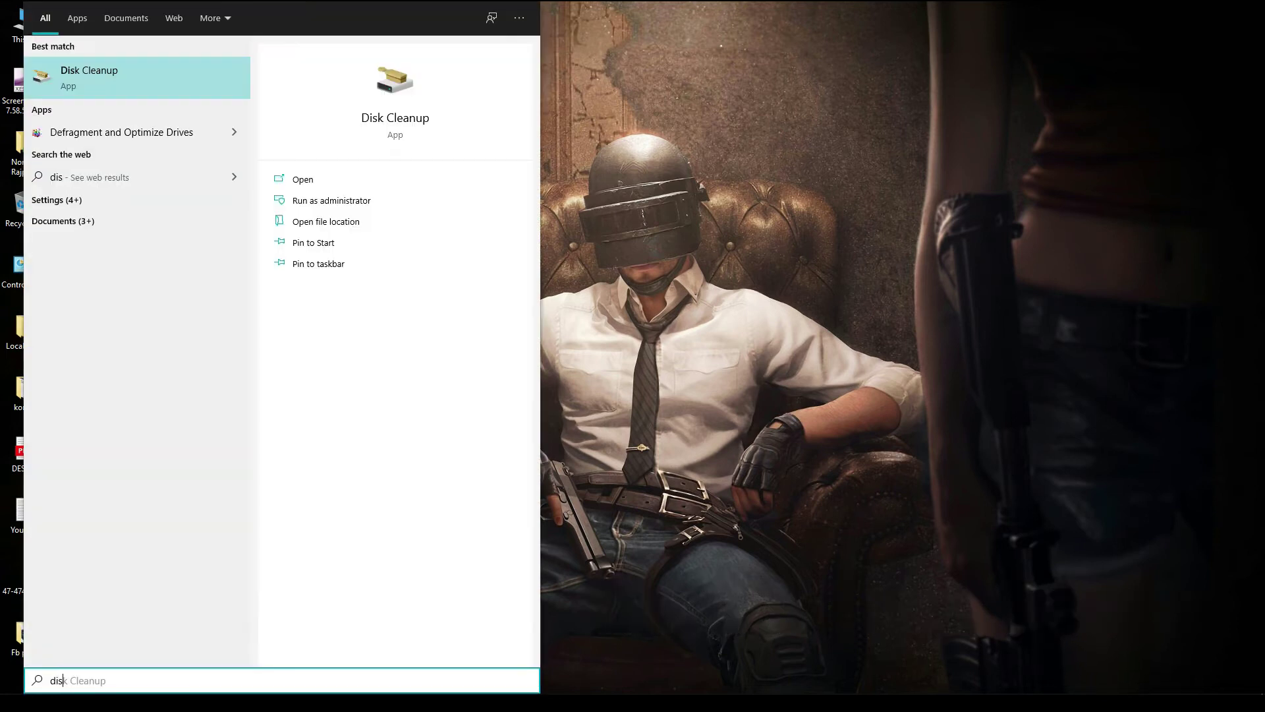
key("Tab")
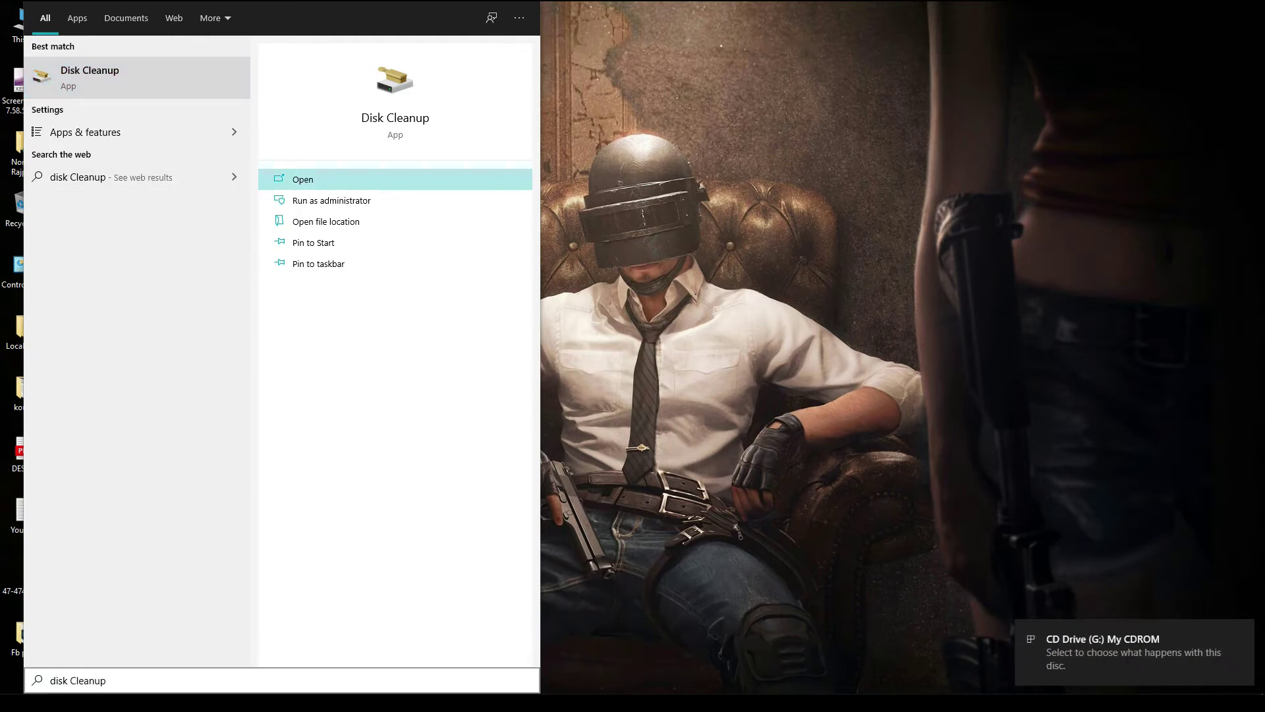
key("Return")
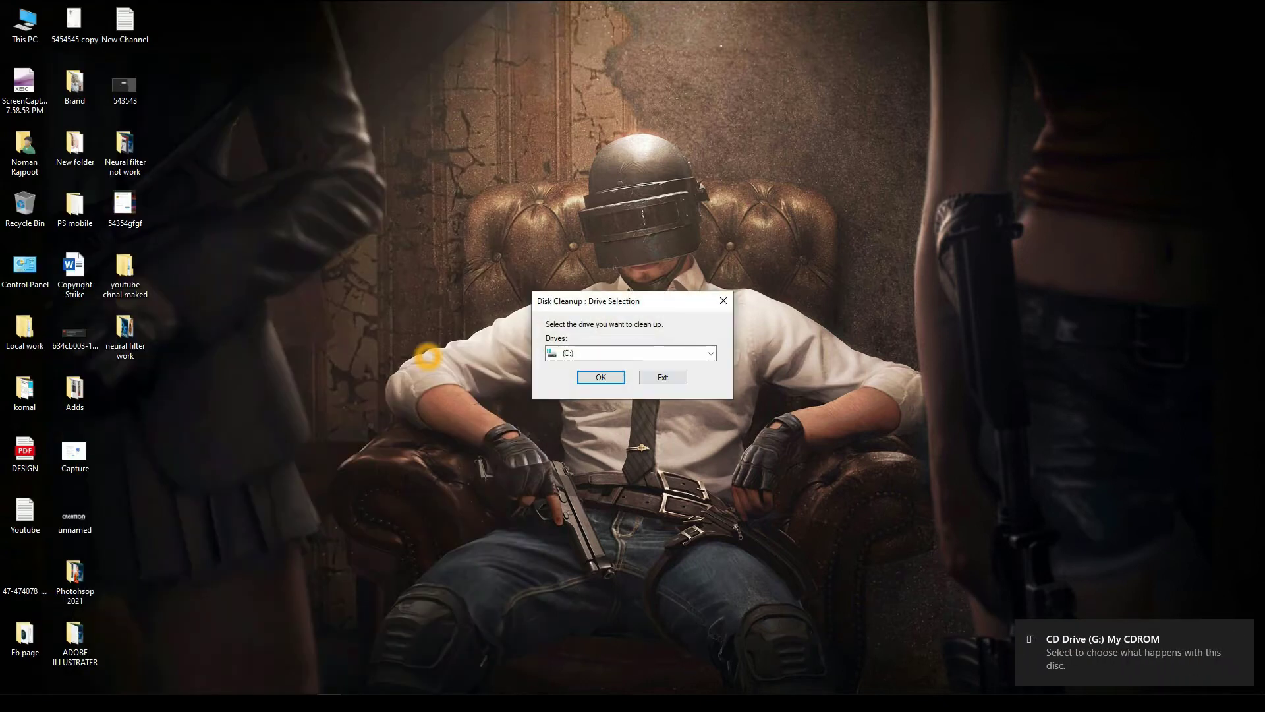
- Choose drive (C:) for Disk Cleanup to analyse
key("alt+Down")
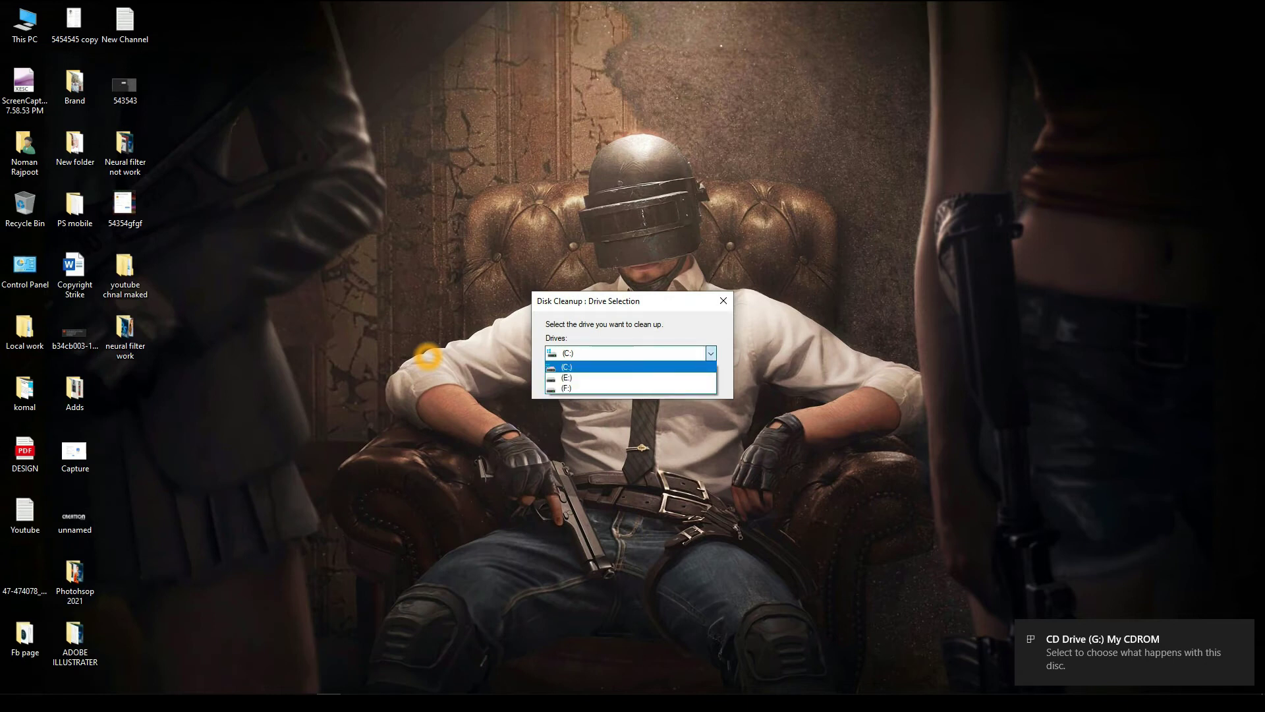
key("Return")
key("Return")
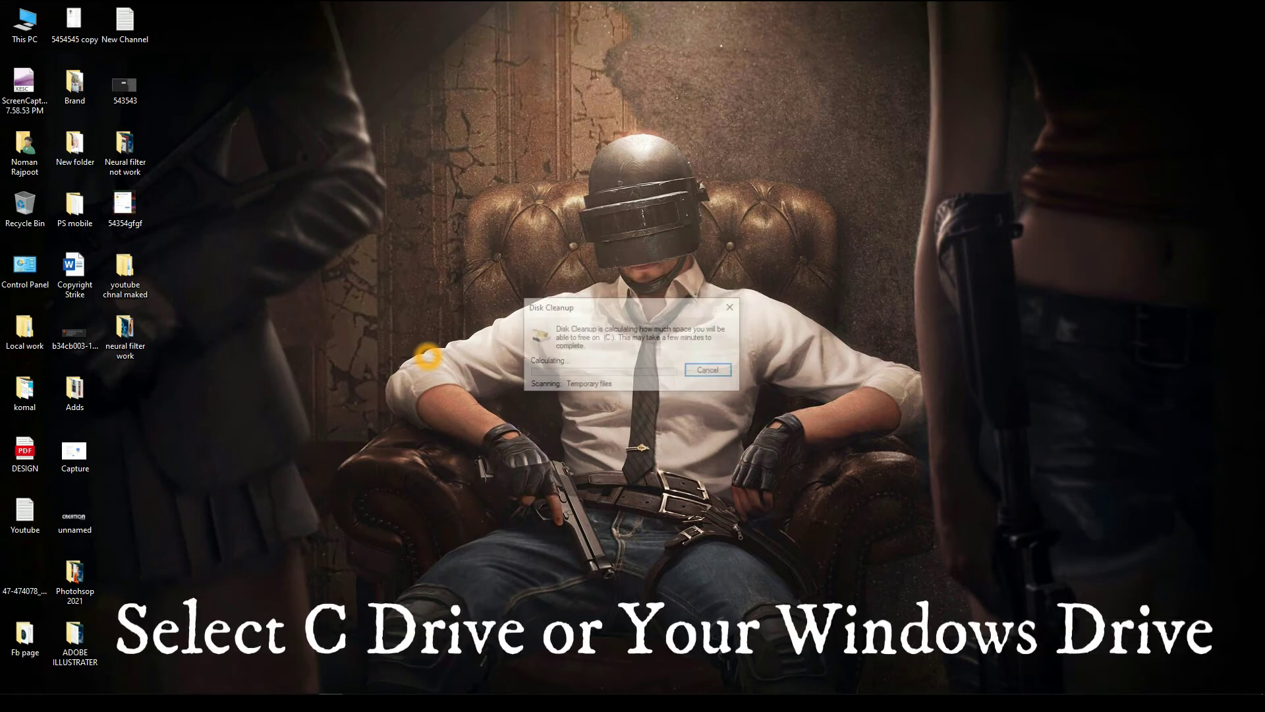
key("End")
key("Home")
key("End")
key("Home")
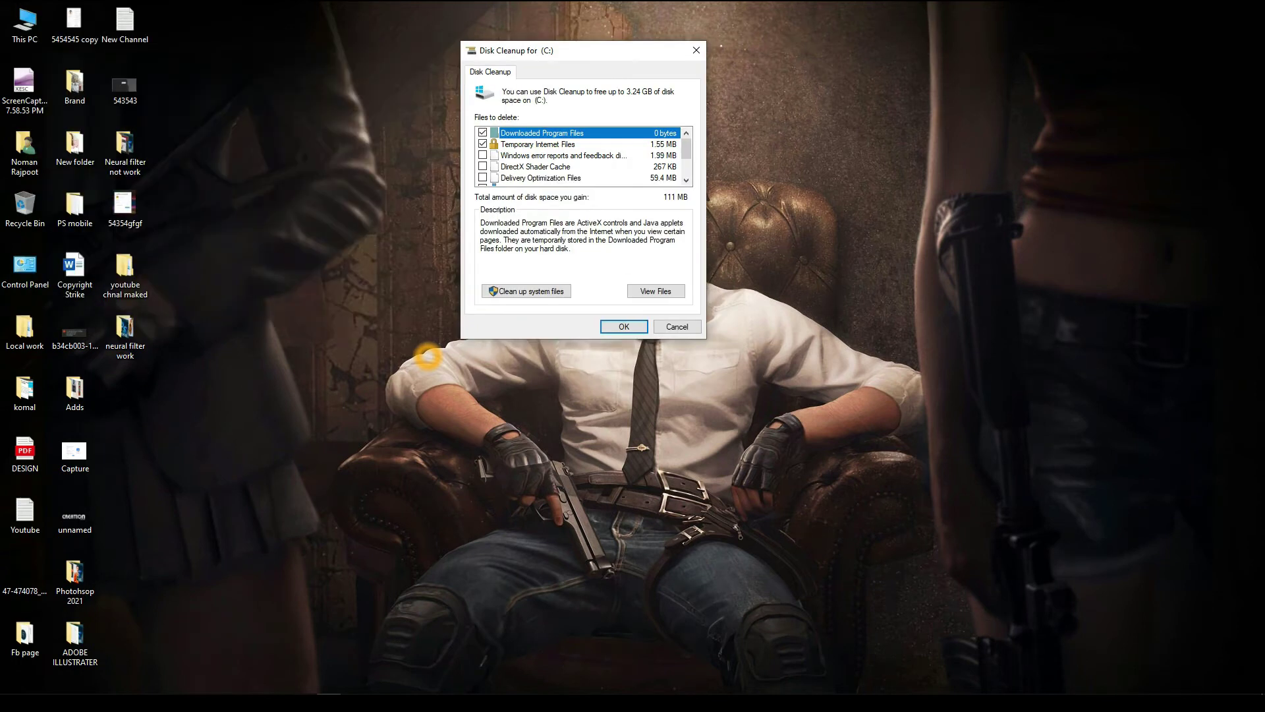
- Review the Files to delete list, then rescan C: including system files
scroll(584, 156, "down", 1)
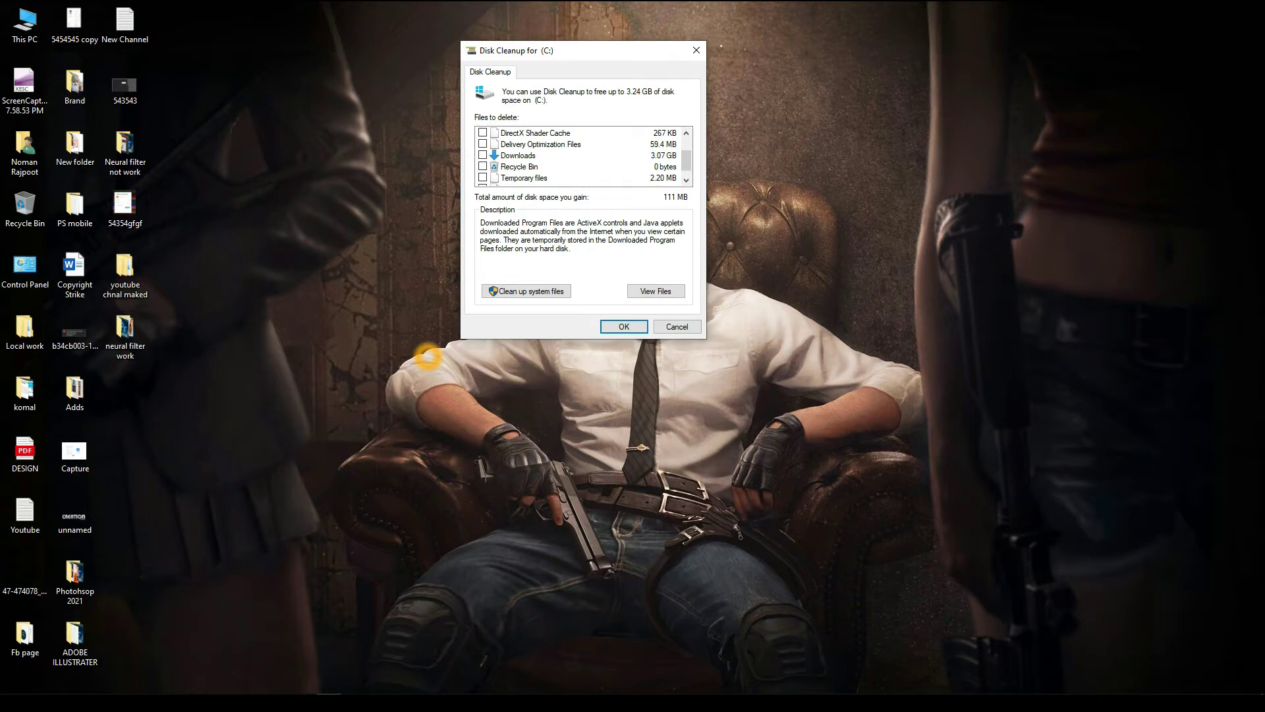
scroll(583, 156, "down", 1)
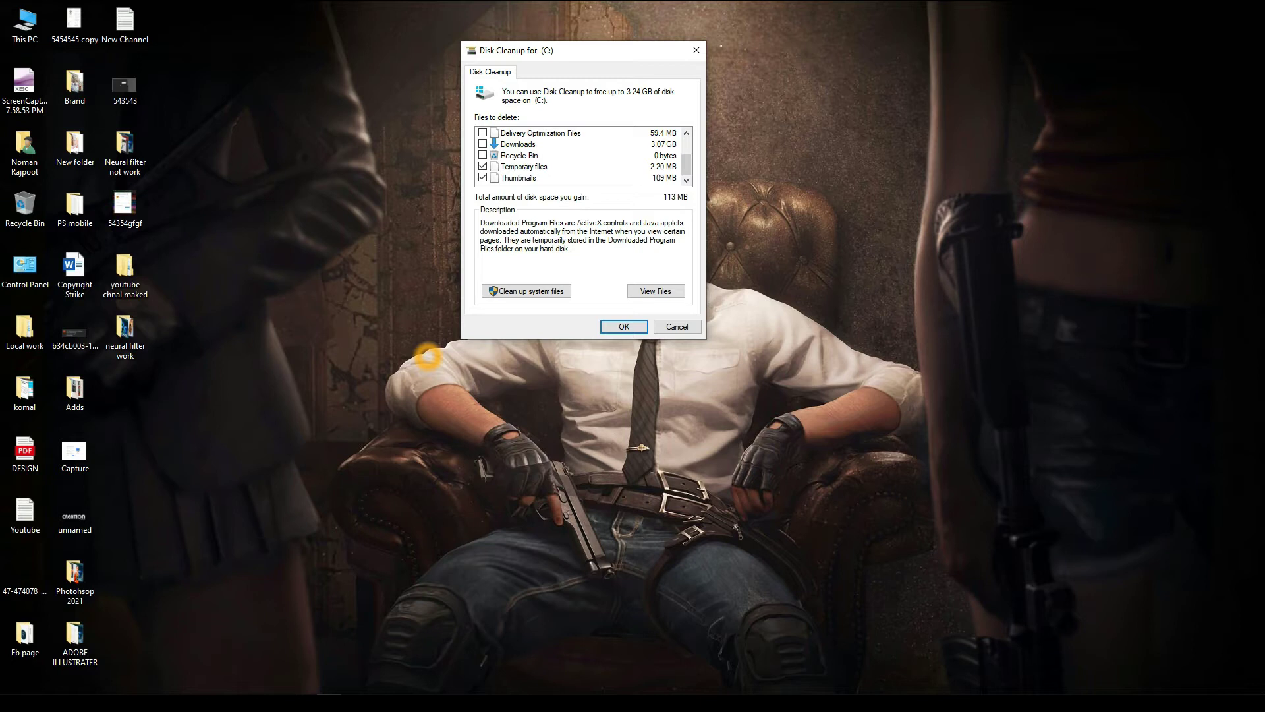
scroll(583, 156, "up", 1)
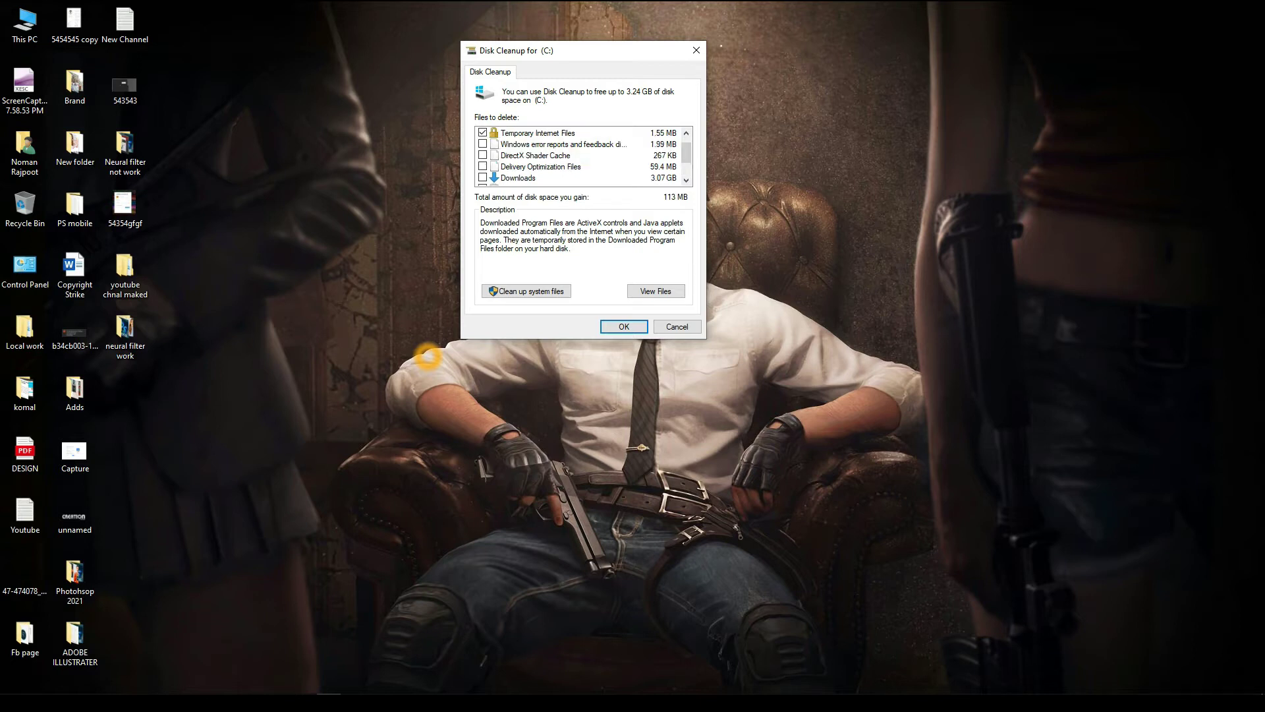
scroll(583, 156, "up", 1)
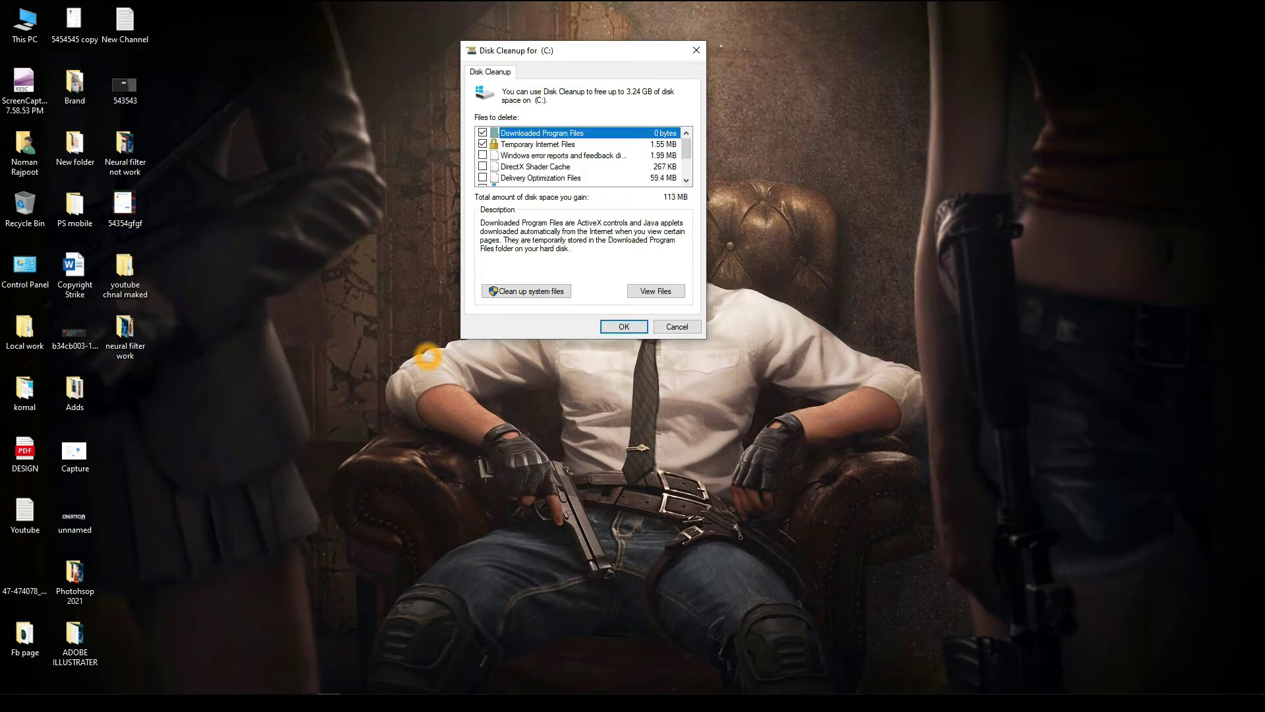
scroll(583, 155, "down", 2)
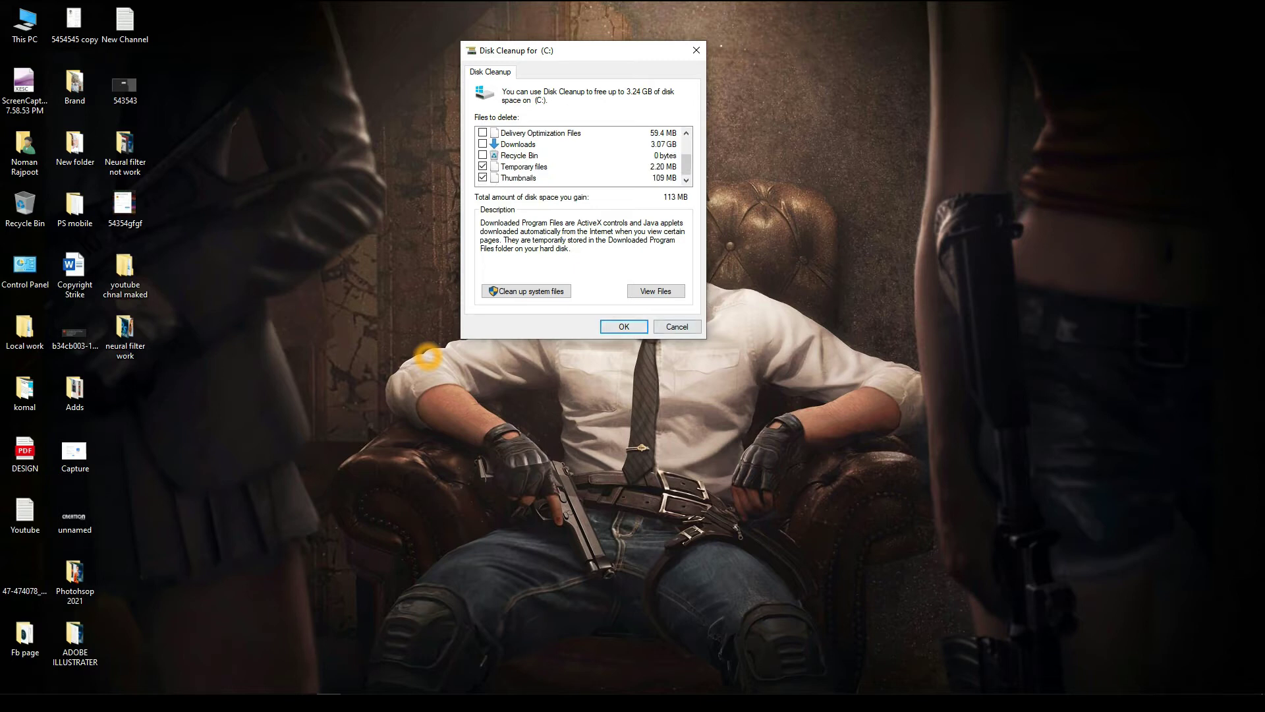
key("Tab")
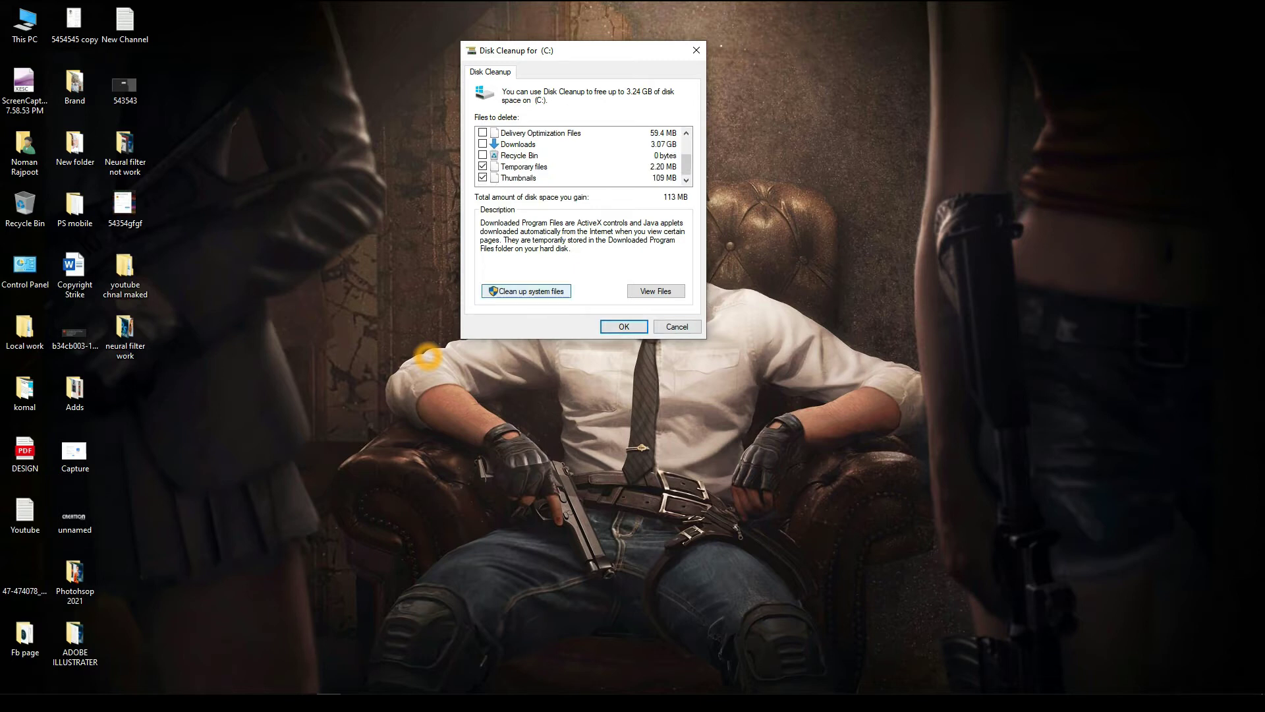
key("Return")
key("Return")
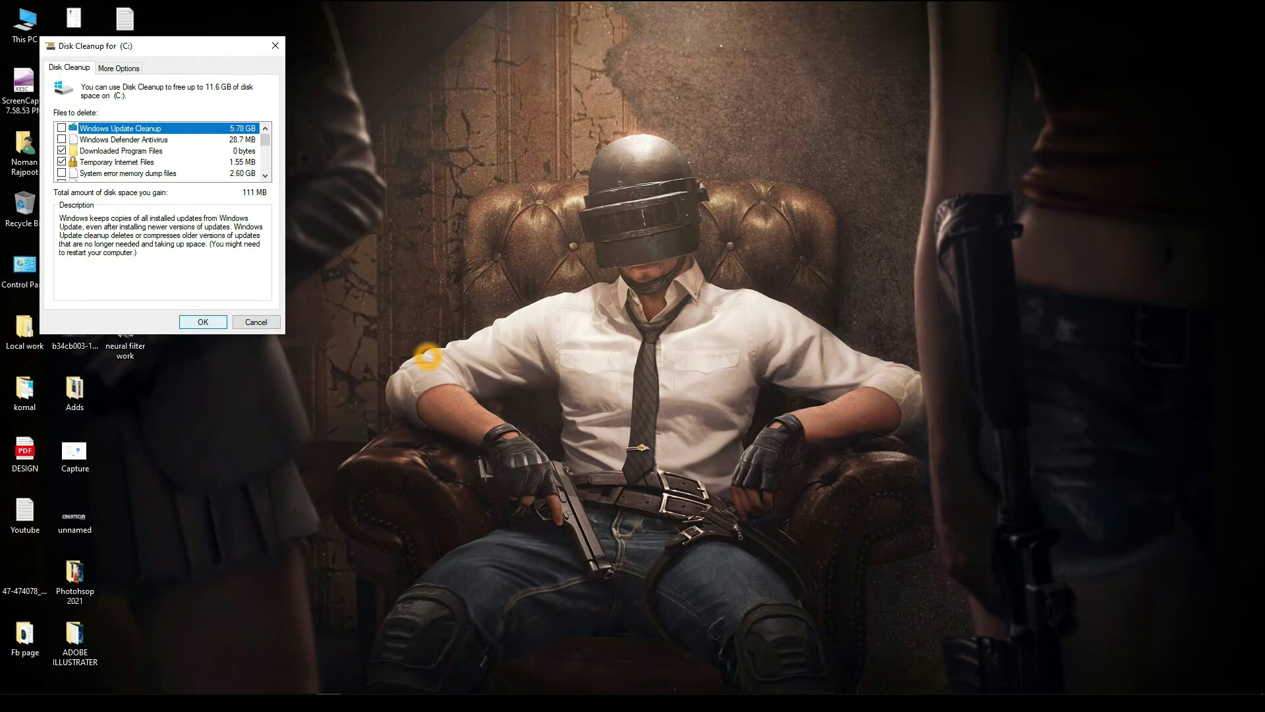
- Confirm permanent deletion of the selected 111 MB of files from C:
key("Return")
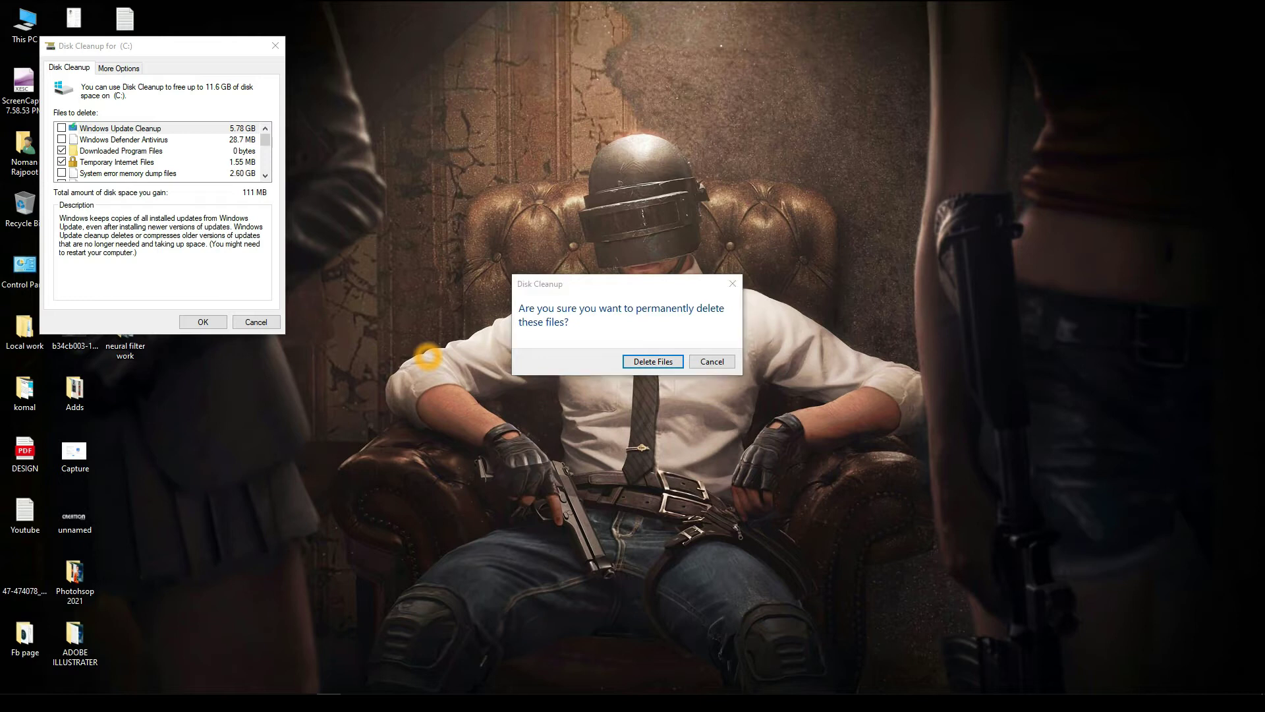
key("Escape")
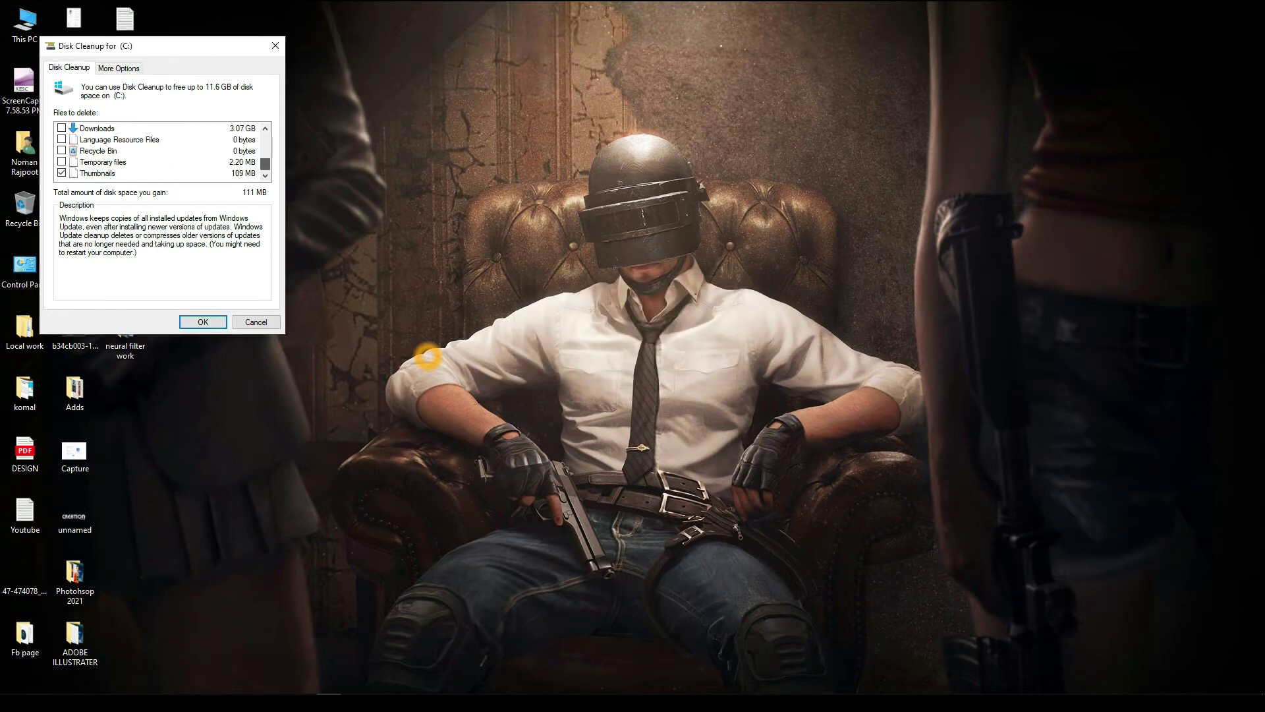
key("Return")
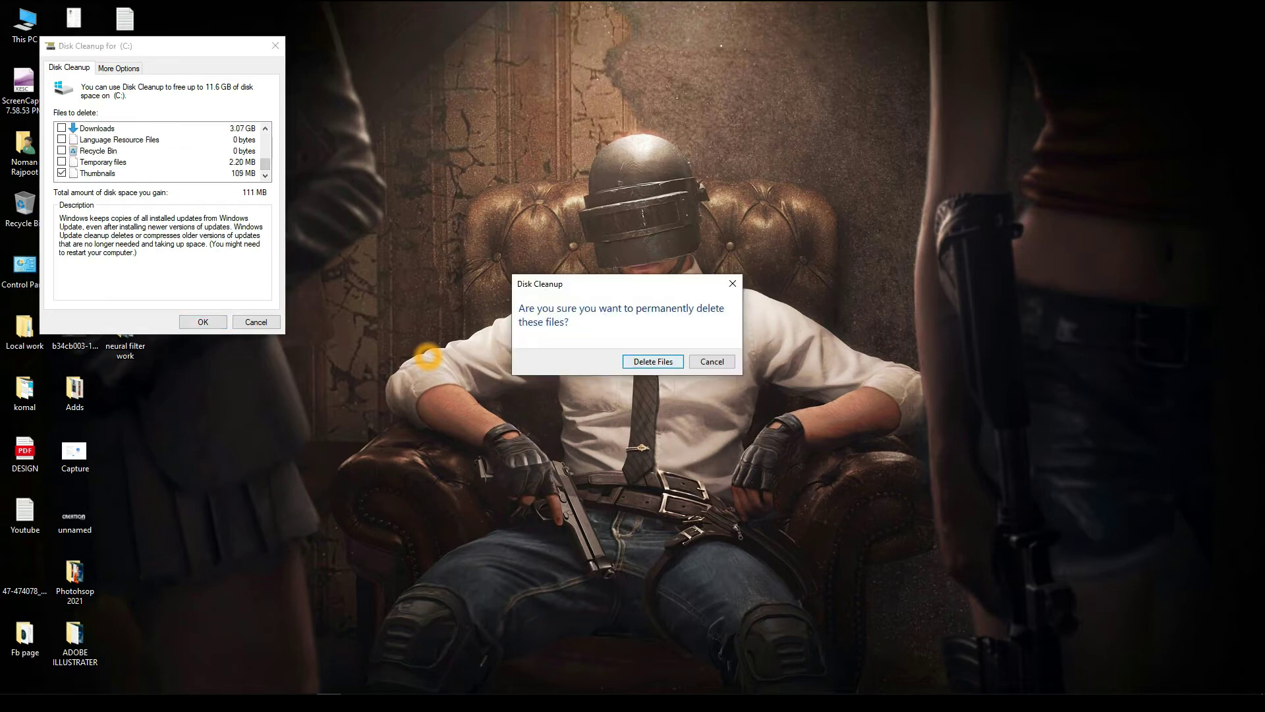
key("Return")
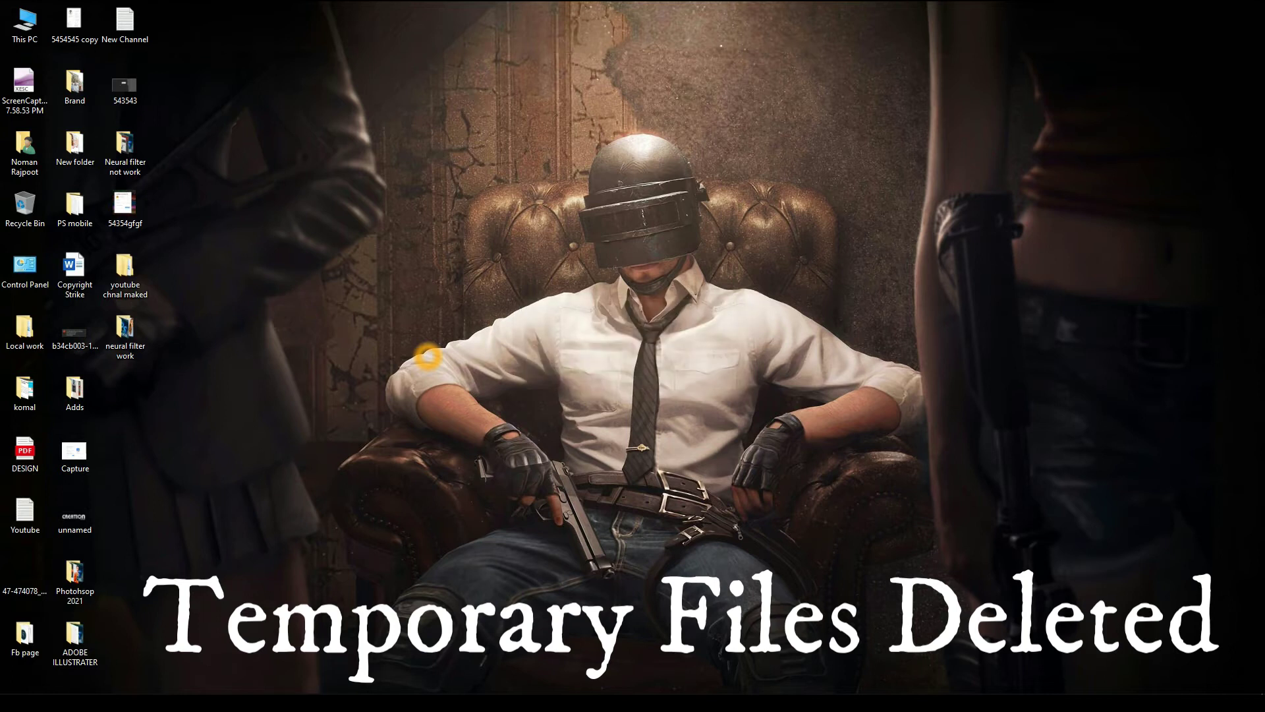
- Navigate from This PC through Local Disk (C:) into the Windows folder
key("Up")
key("Up")
key("Up")
key("Up")
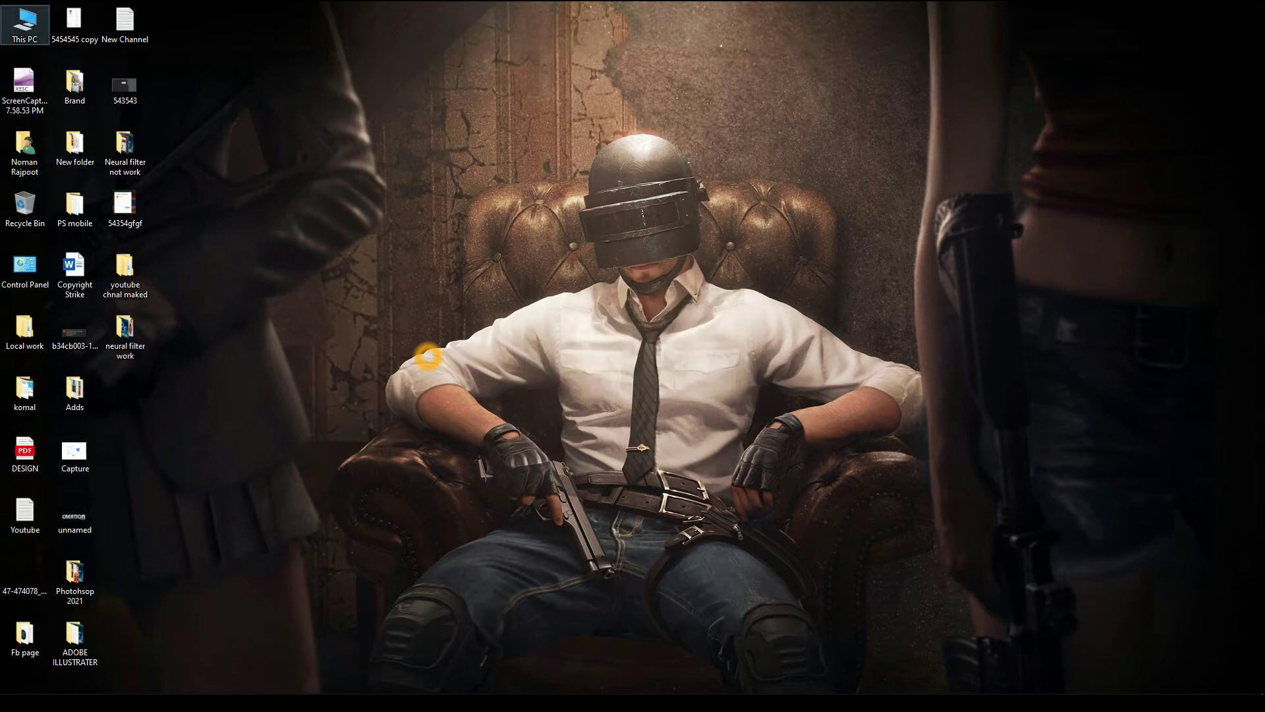
key("Return")
key("Up")
key("Return")
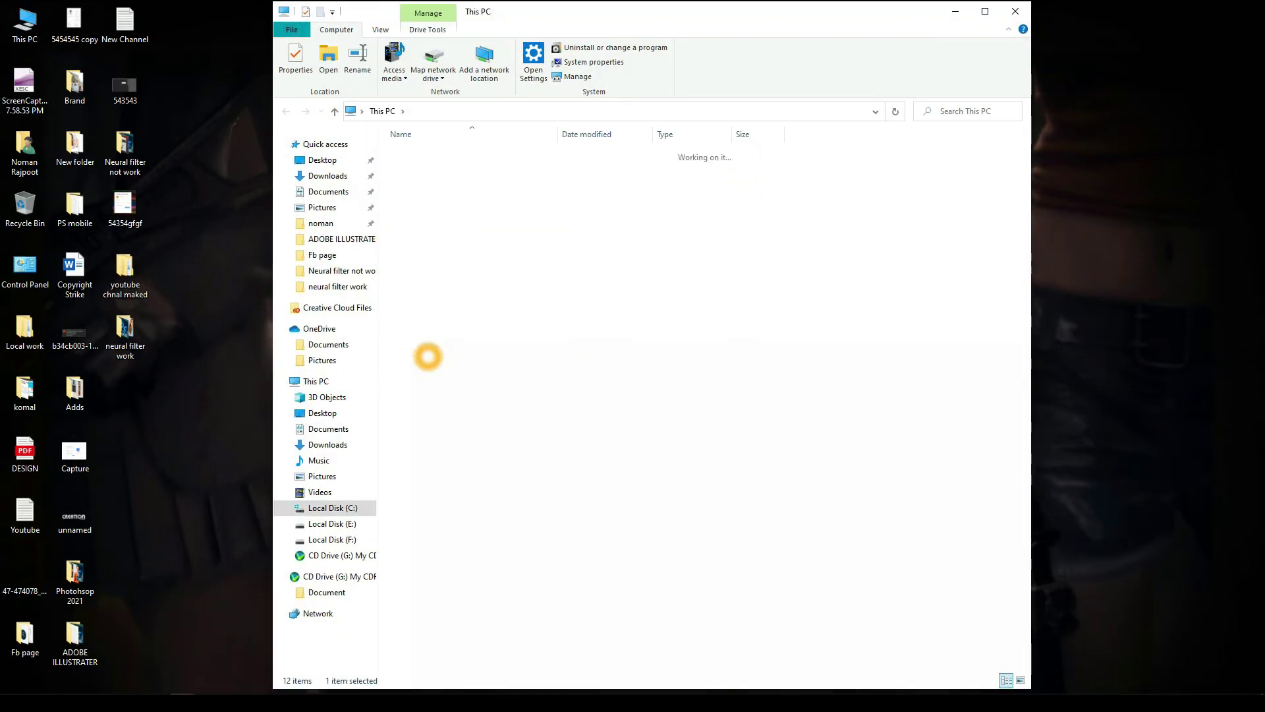
key("Up")
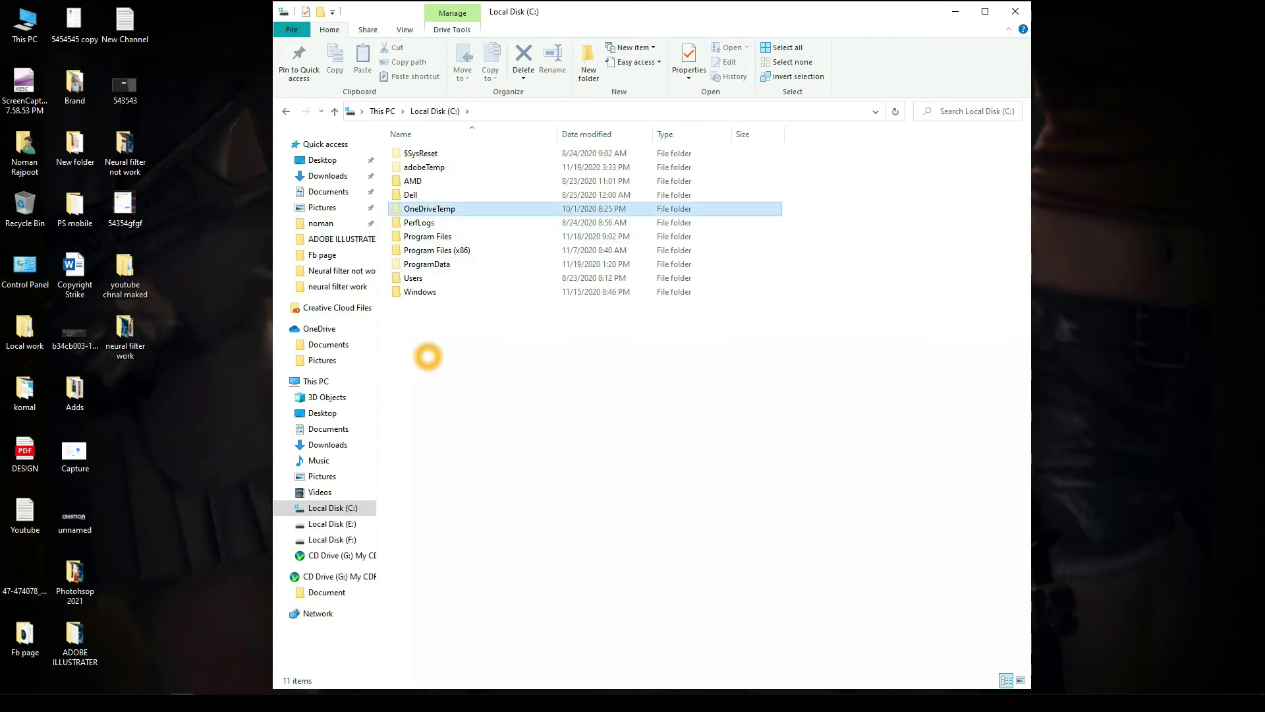
key("Return")
key("BackSpace")
key("w")
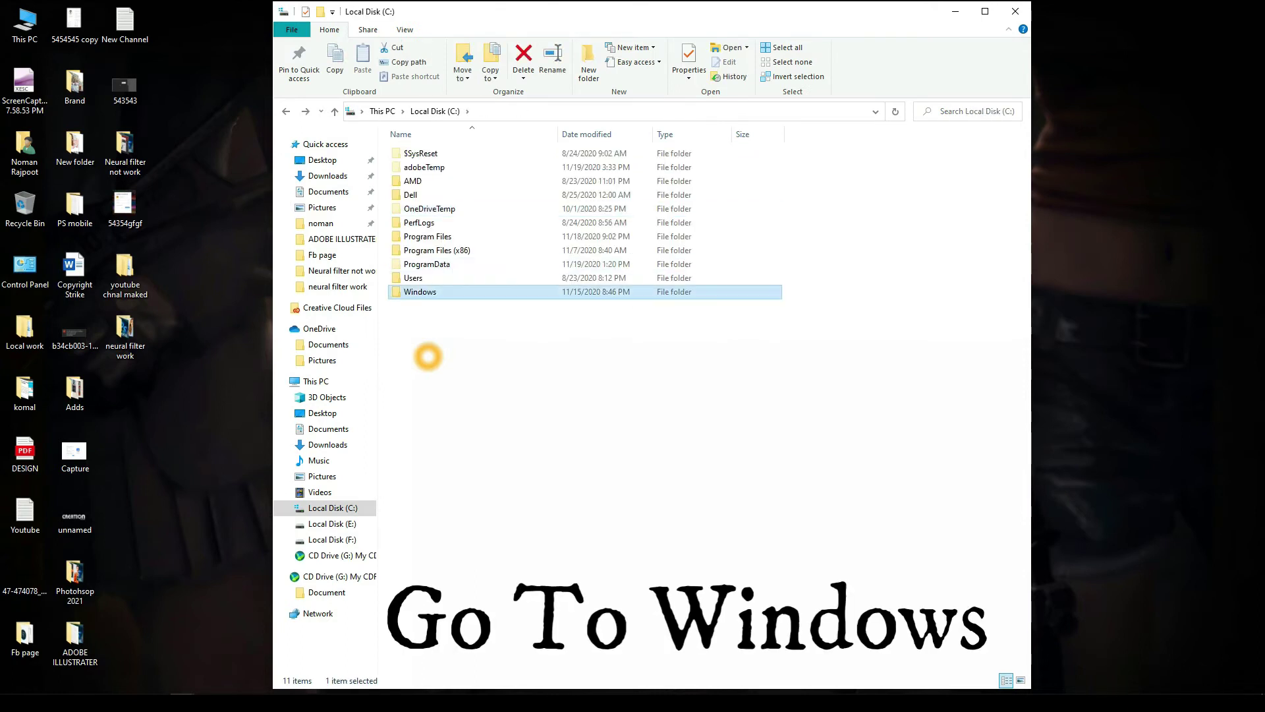
key("Return")
type("cu")
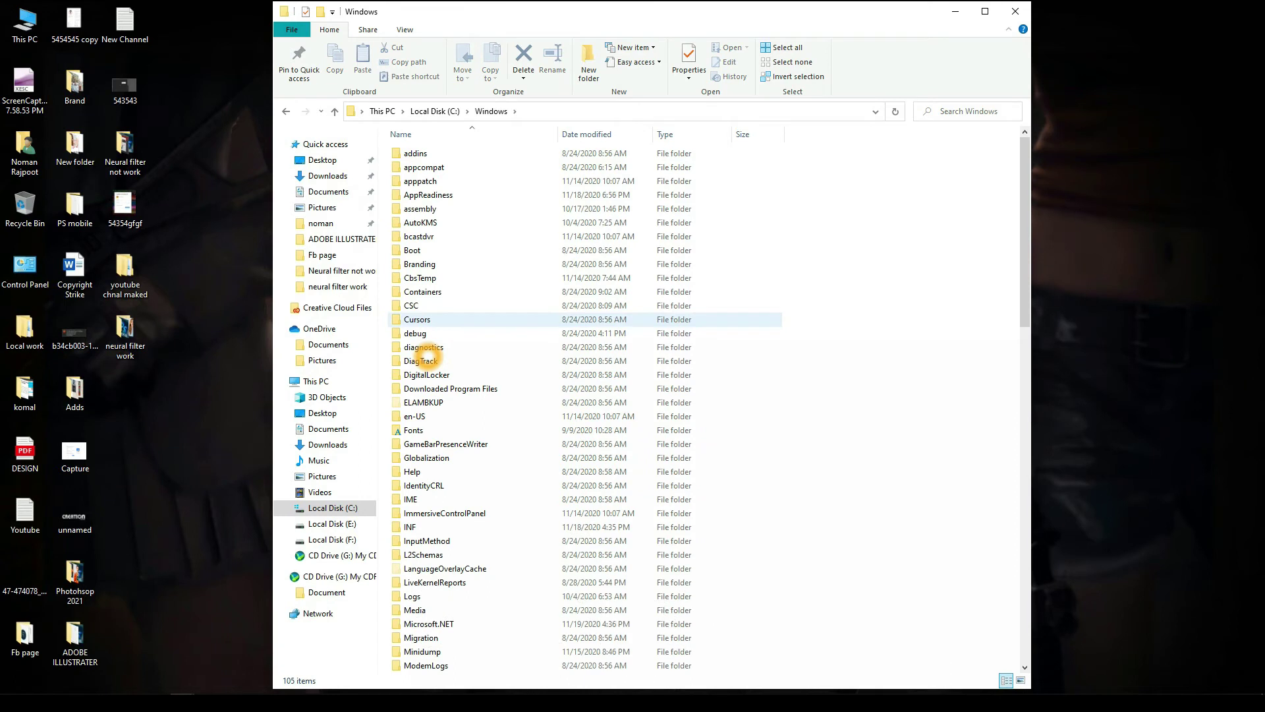
type("pr")
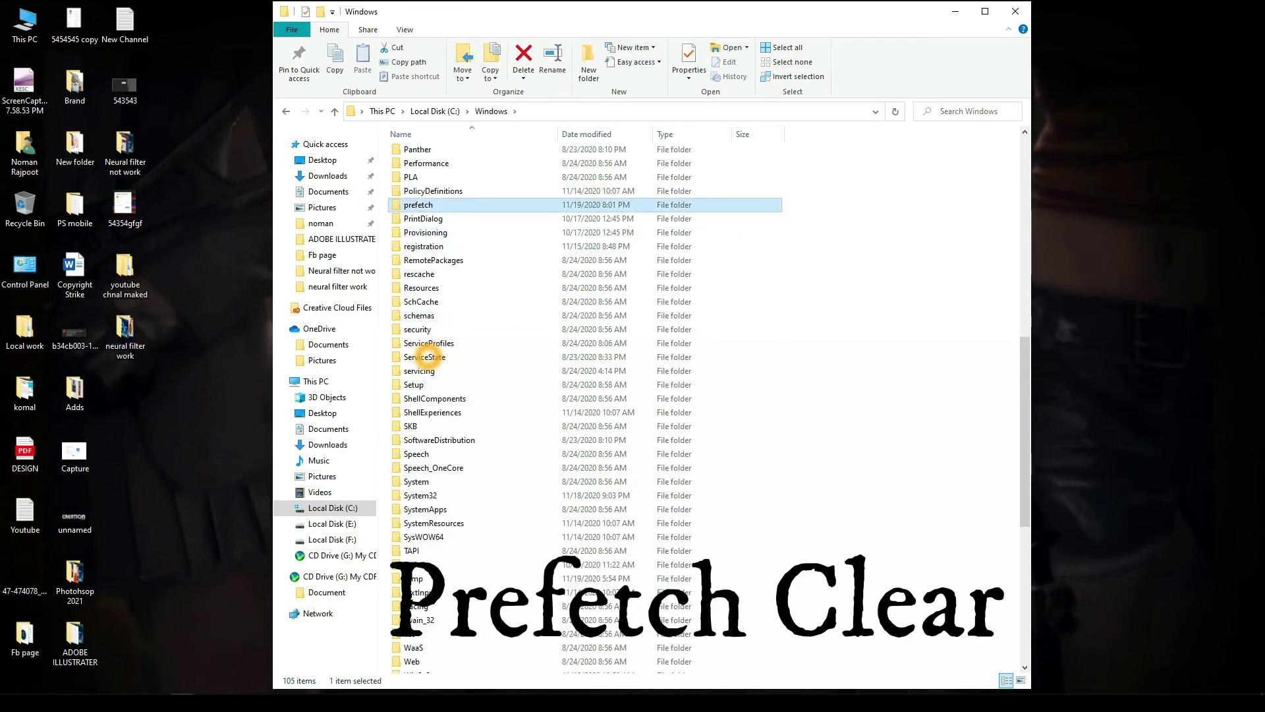
- Delete all 283 prefetch files except the one in use, then go back to Windows
key("Return")
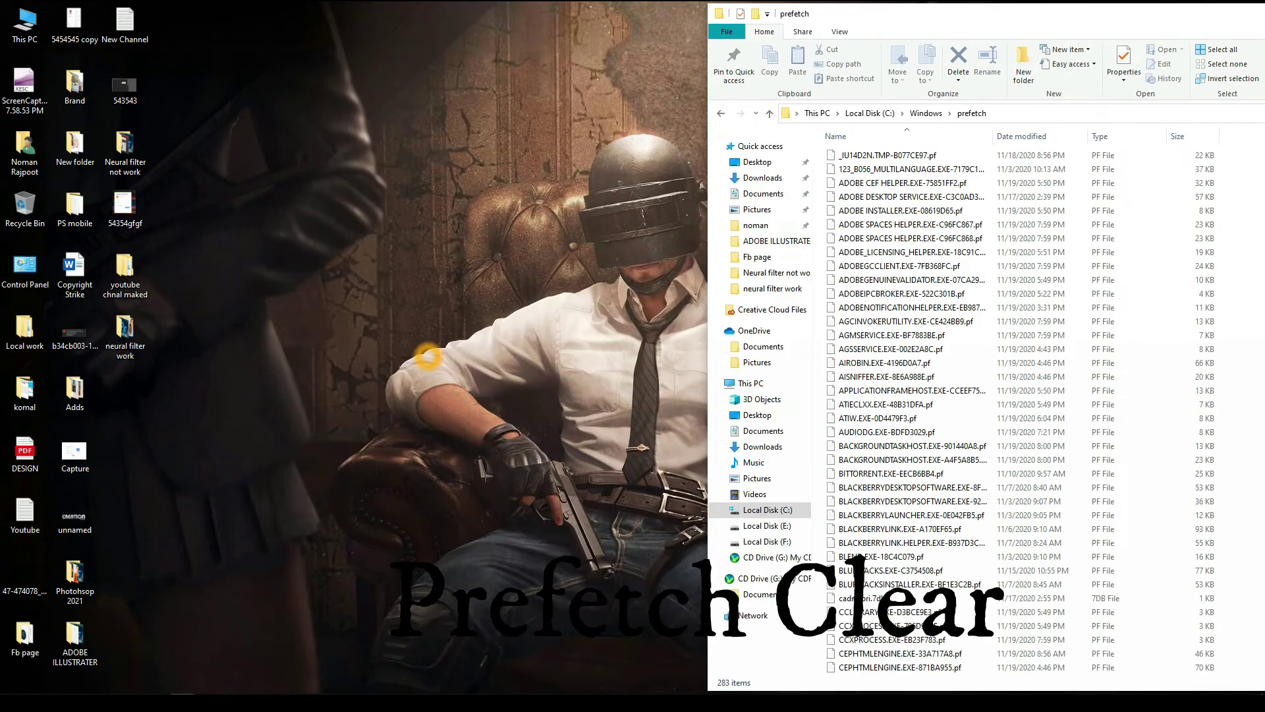
key("ctrl+a")
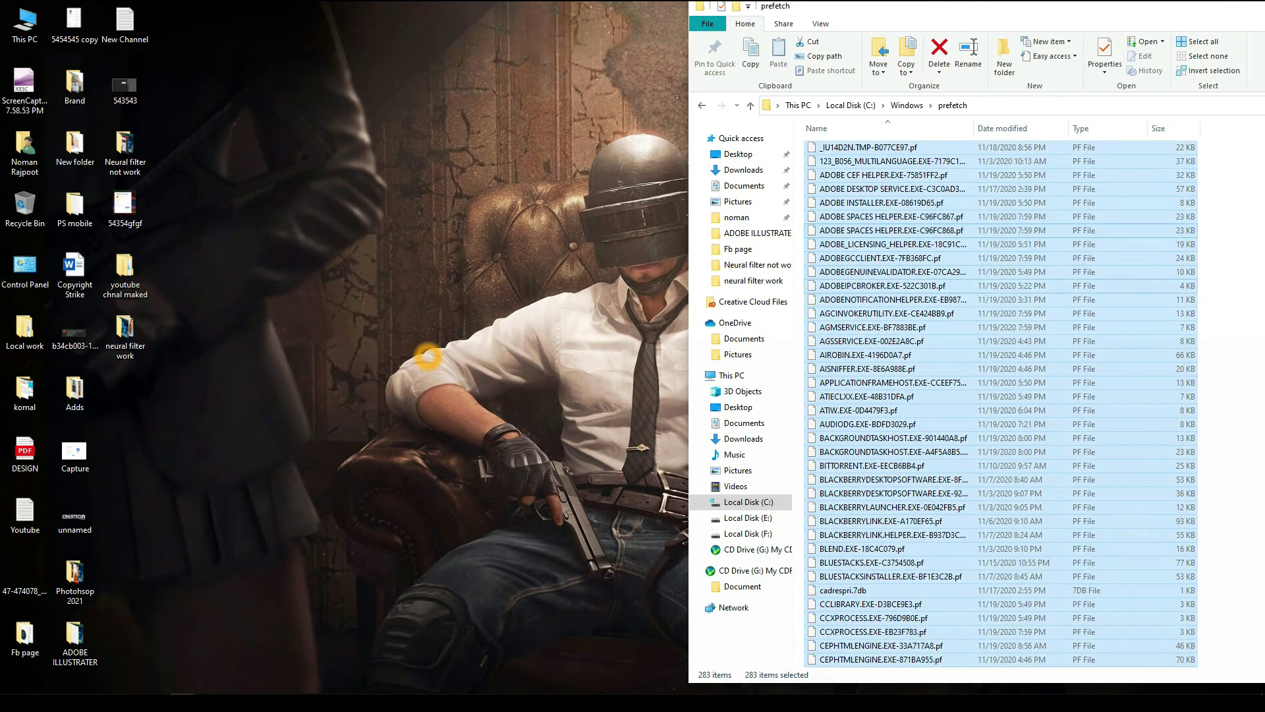
key("Delete")
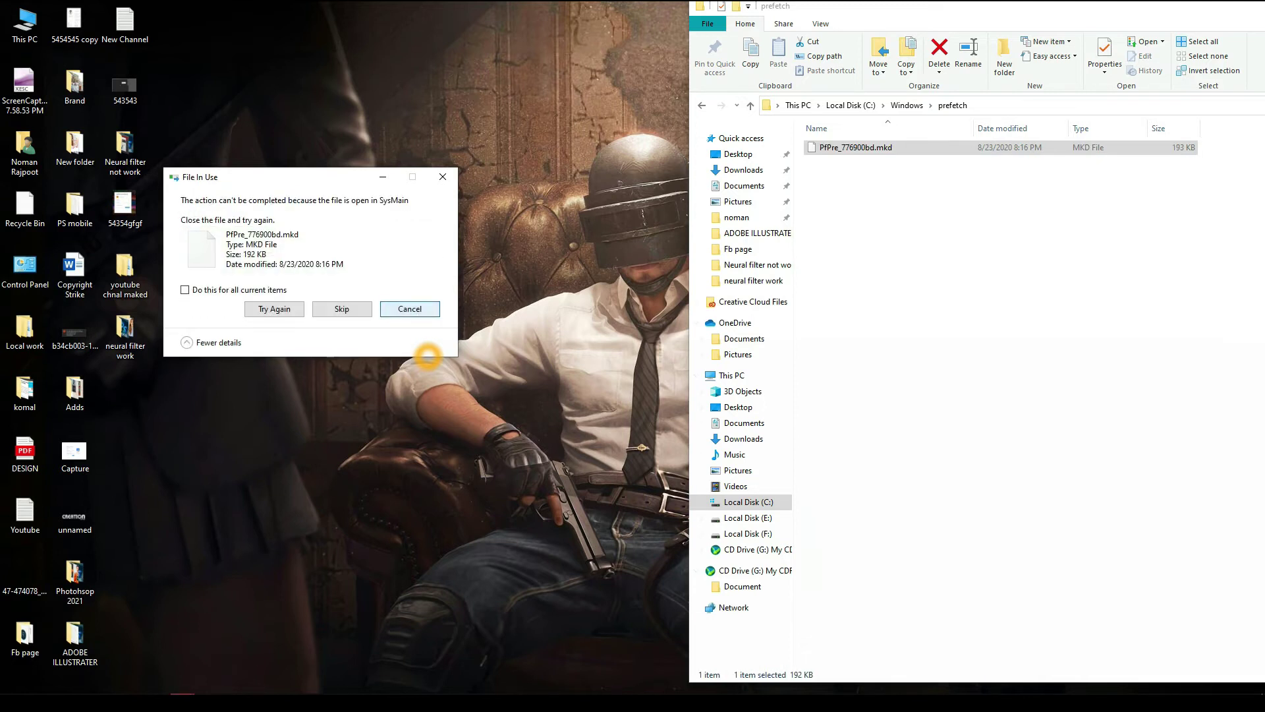
key("Escape")
key("BackSpace")
key("Up")
key("Up")
key("Up")
key("F5")
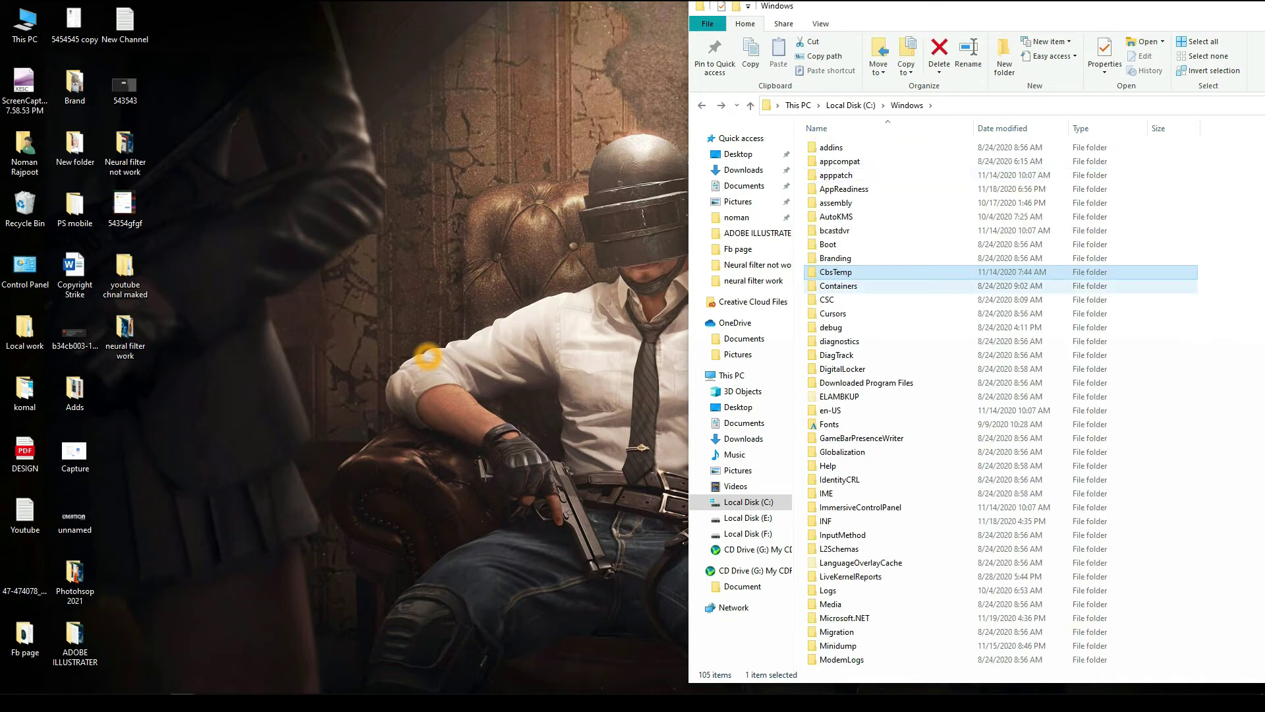
- Delete everything in Windows Temp with admin permission, skipping in-use items, then close Explorer
type("temp")
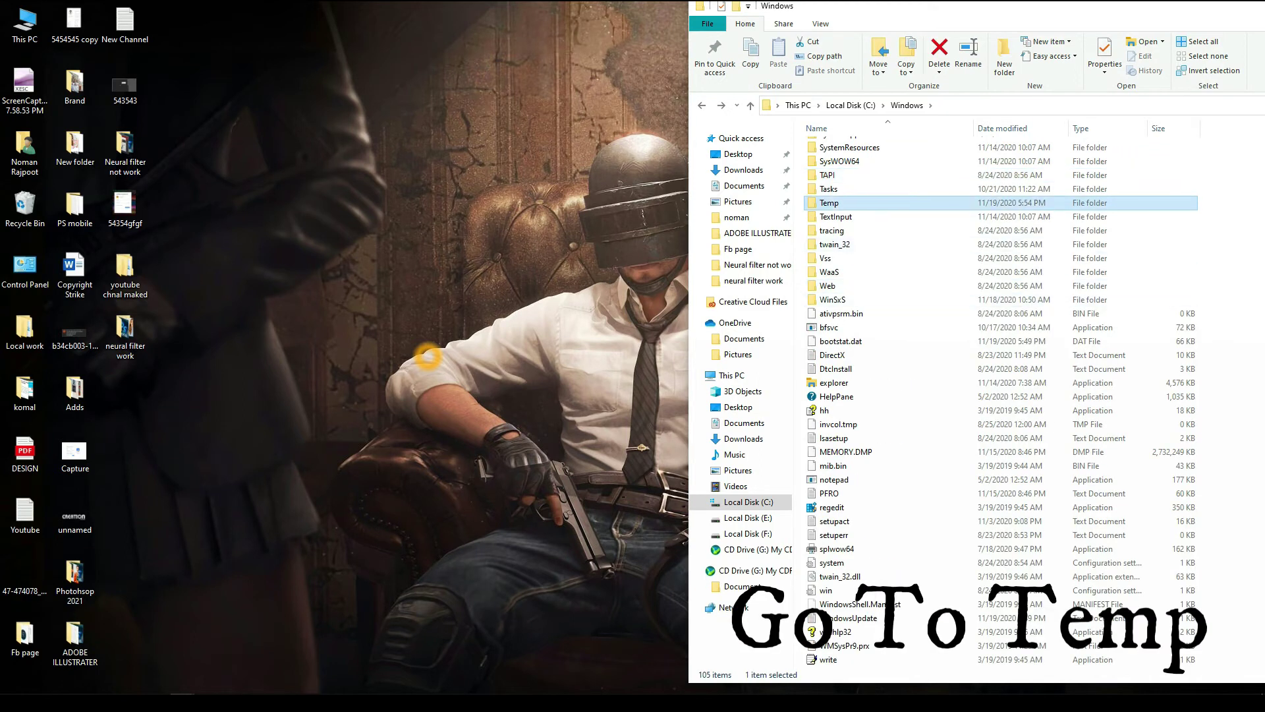
key("Return")
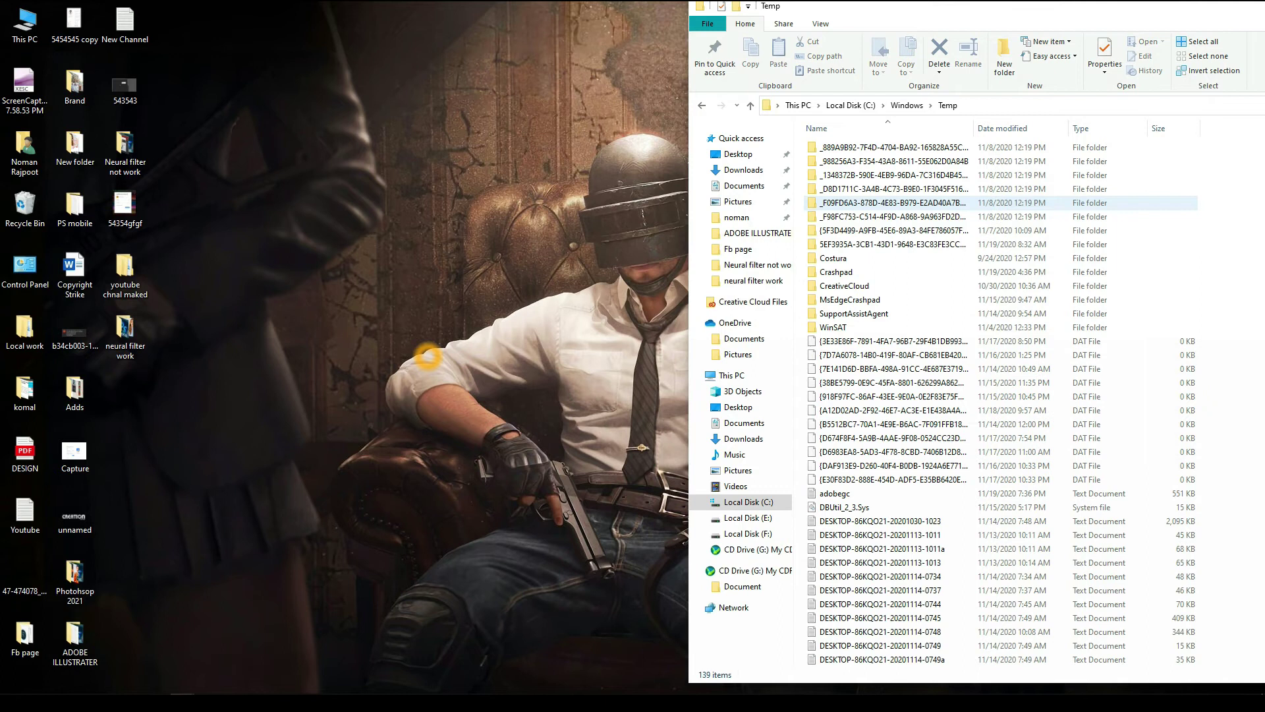
key("ctrl+a")
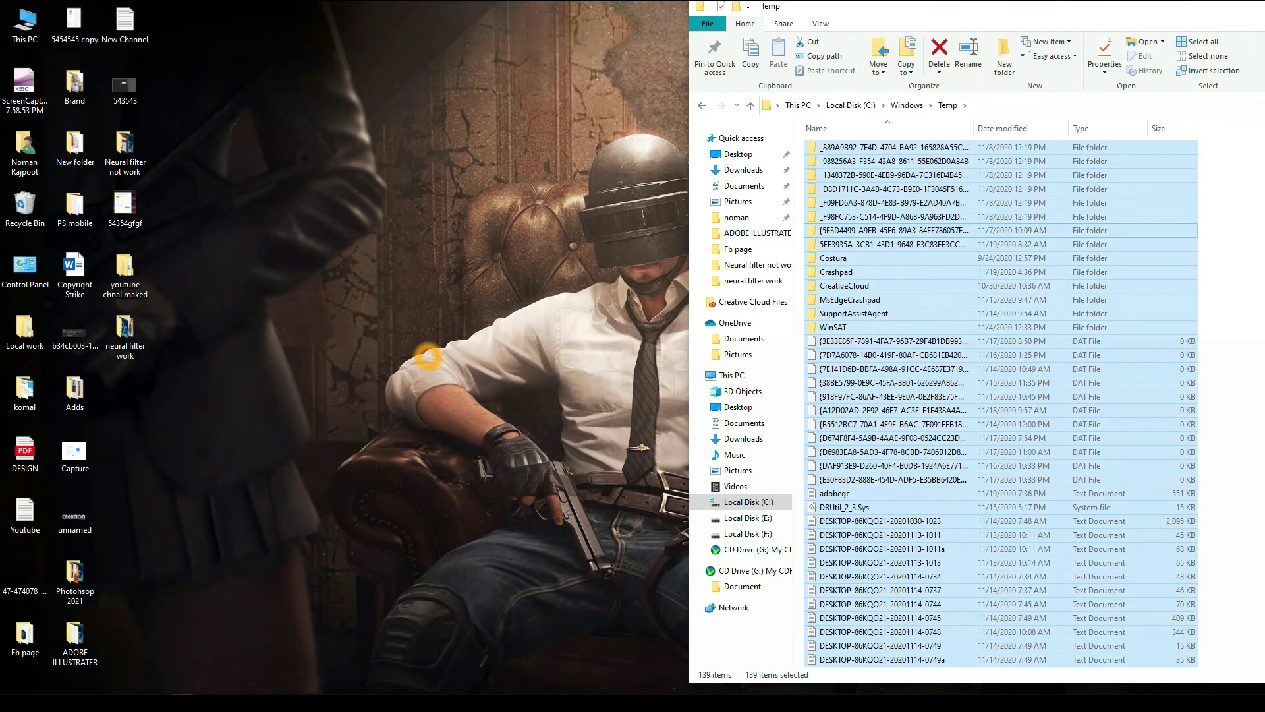
key("Delete")
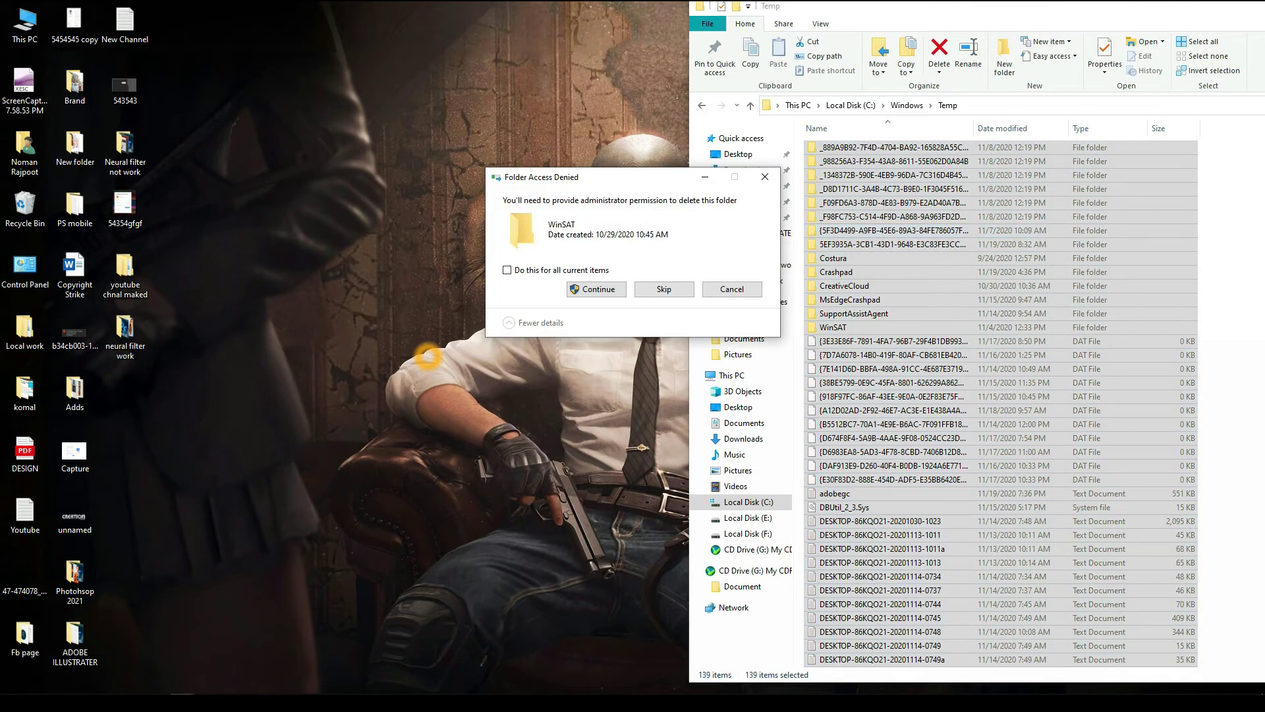
key("Return")
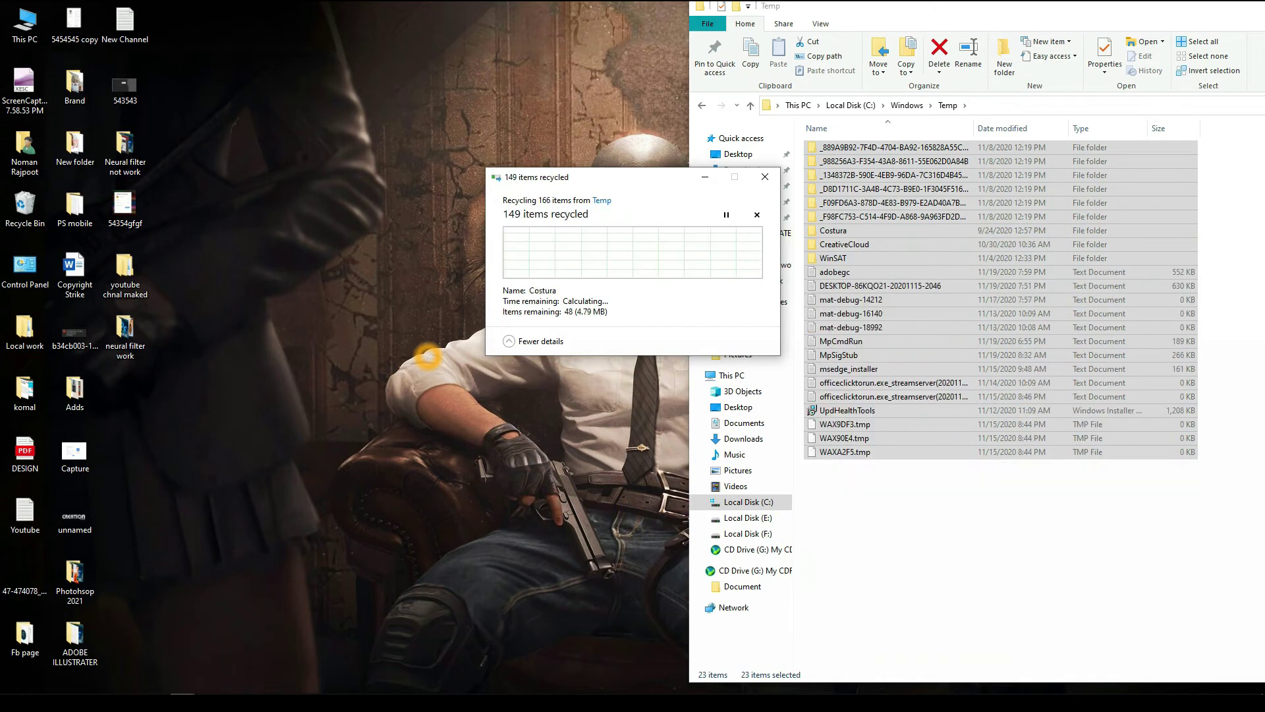
key("Escape")
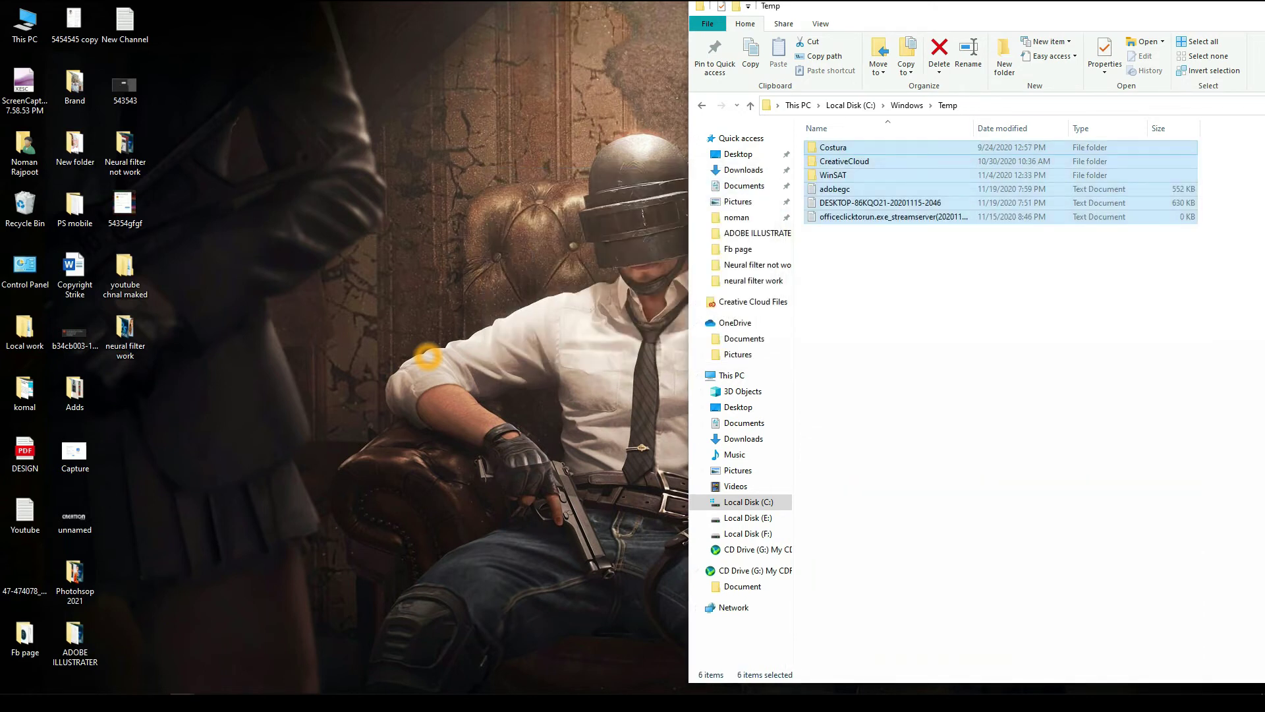
key("super+Left")
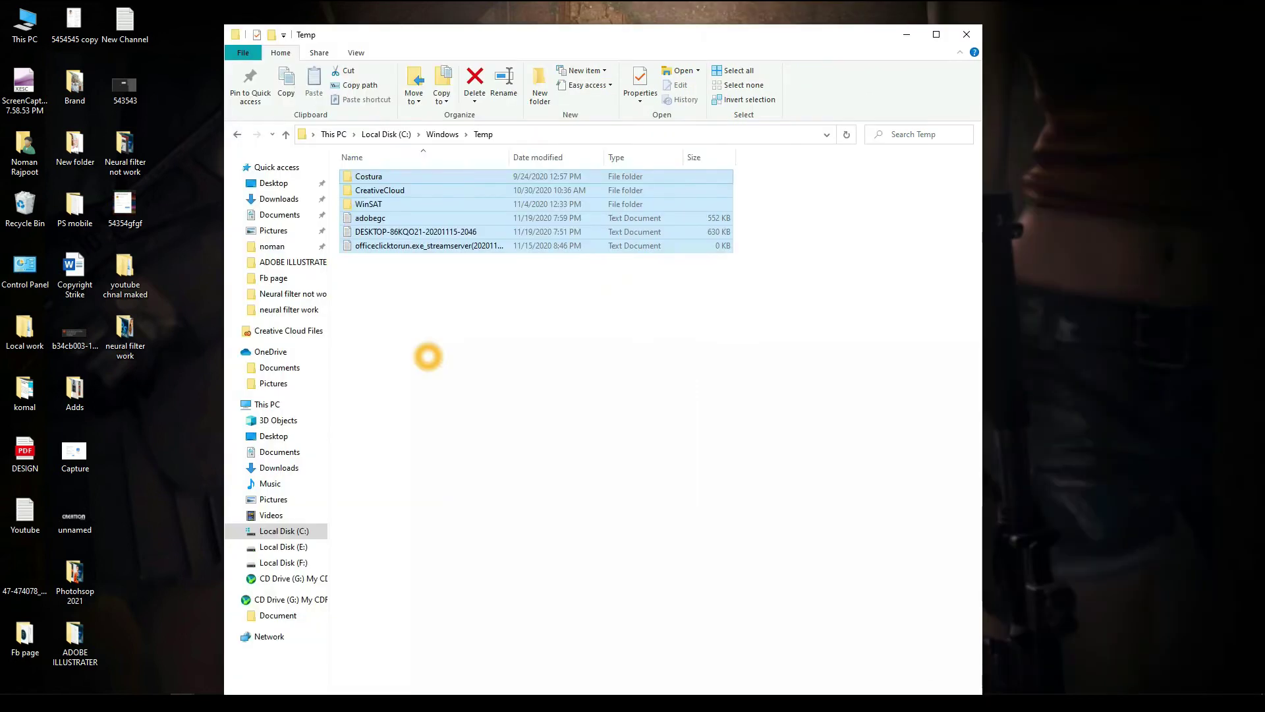
key("alt+F4")
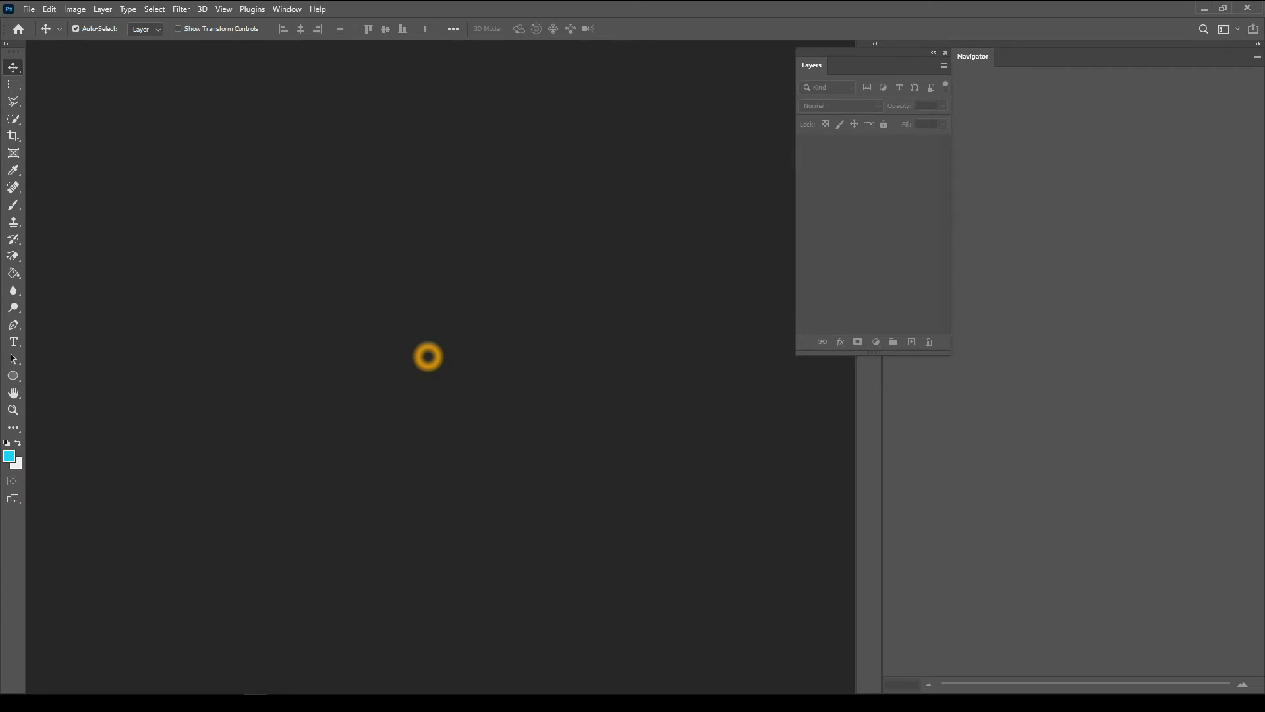
- Open the Performance page via Edit > Preferences in Photoshop
key("alt+f")
key("Right")
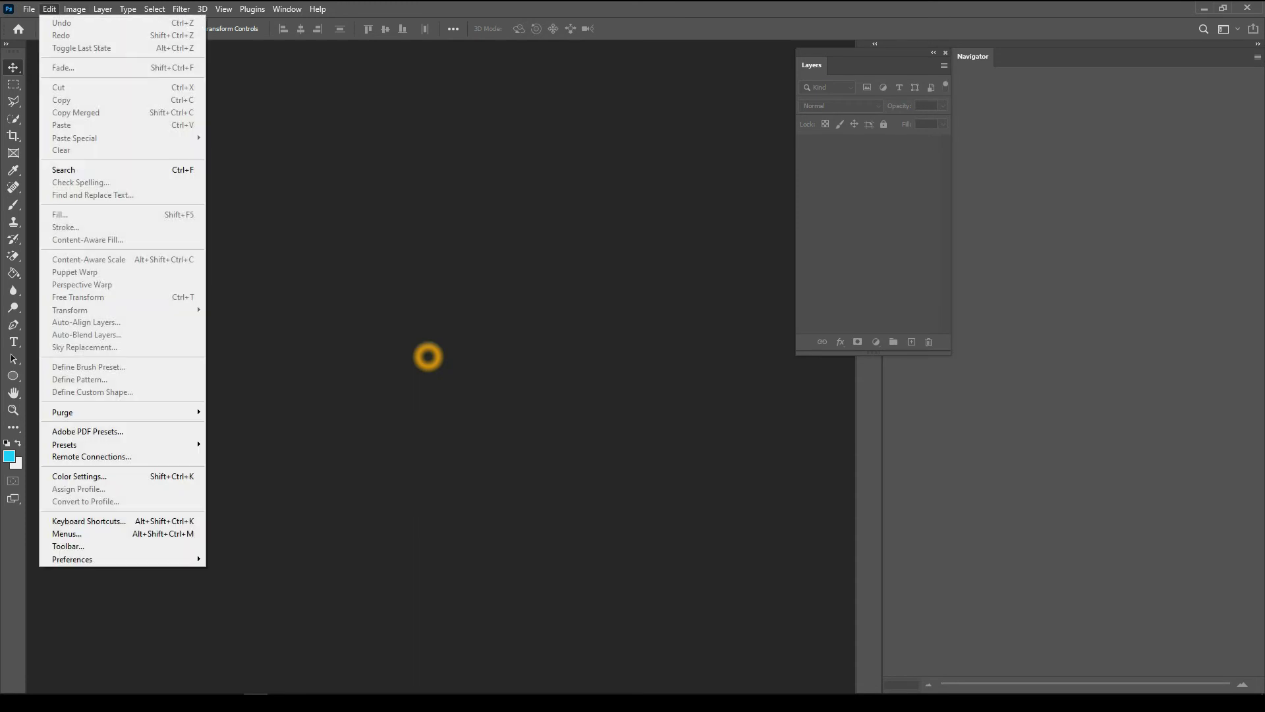
key("Up")
key("Right")
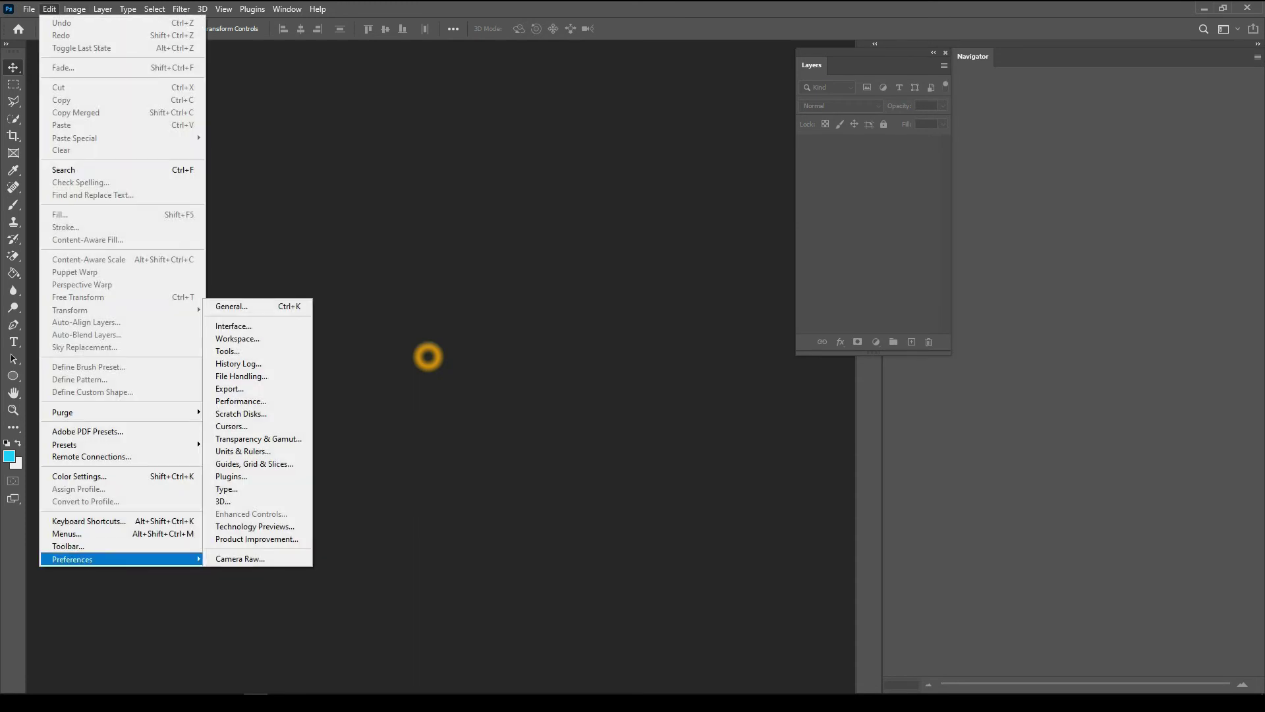
key("Up")
key("Up")
key("Up")
key("Up")
key("Up")
key("Up")
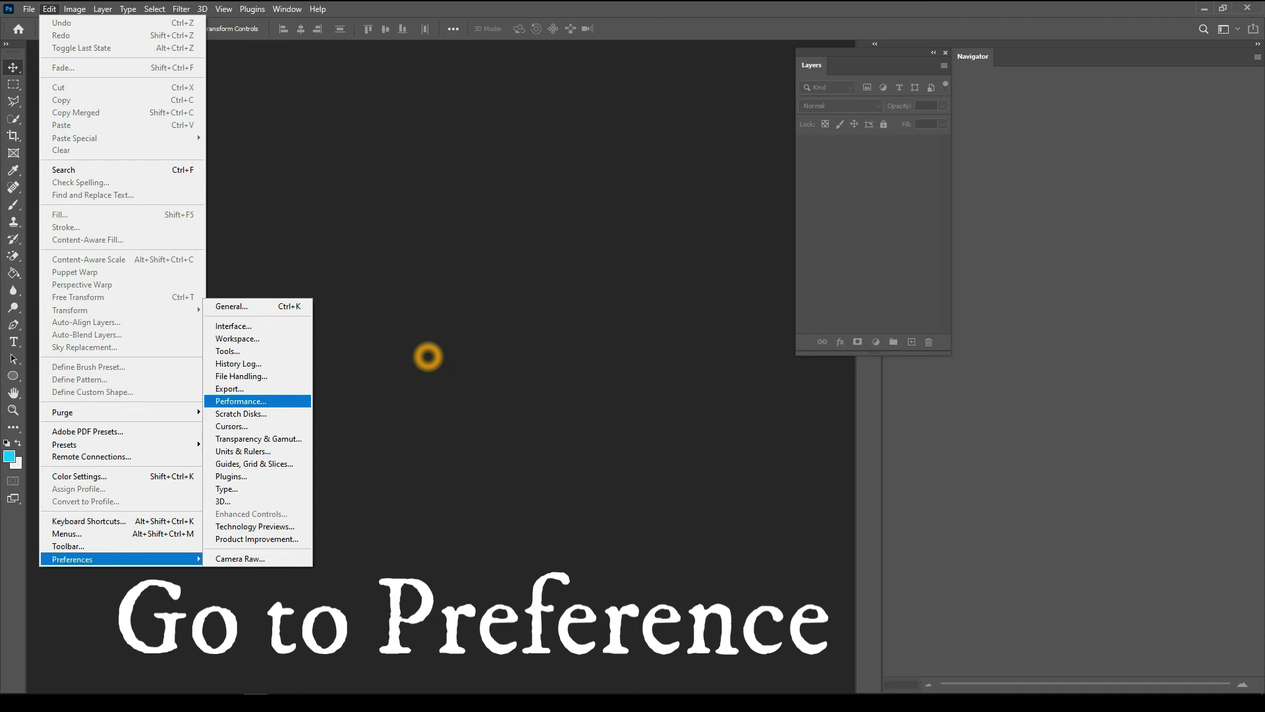
key("Return")
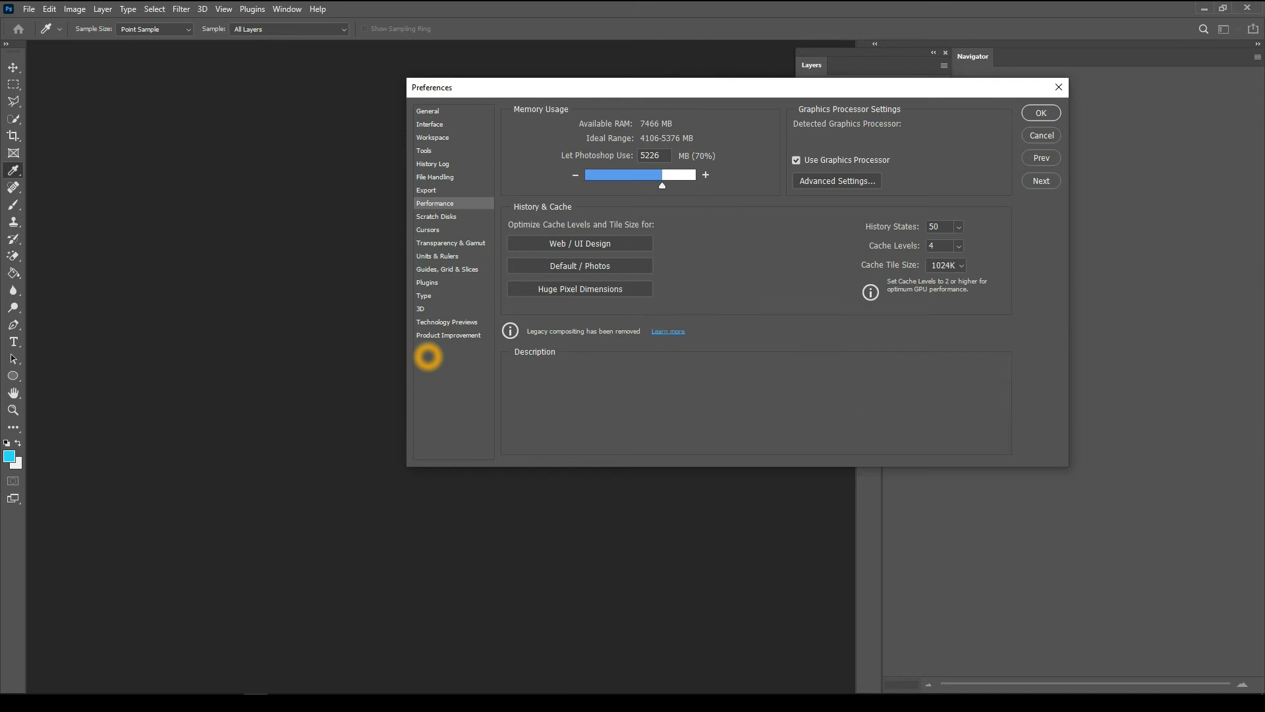
- Browse Scratch Disks and Plugins, then uncheck Use Graphics Processor and apply with OK
key("Down")
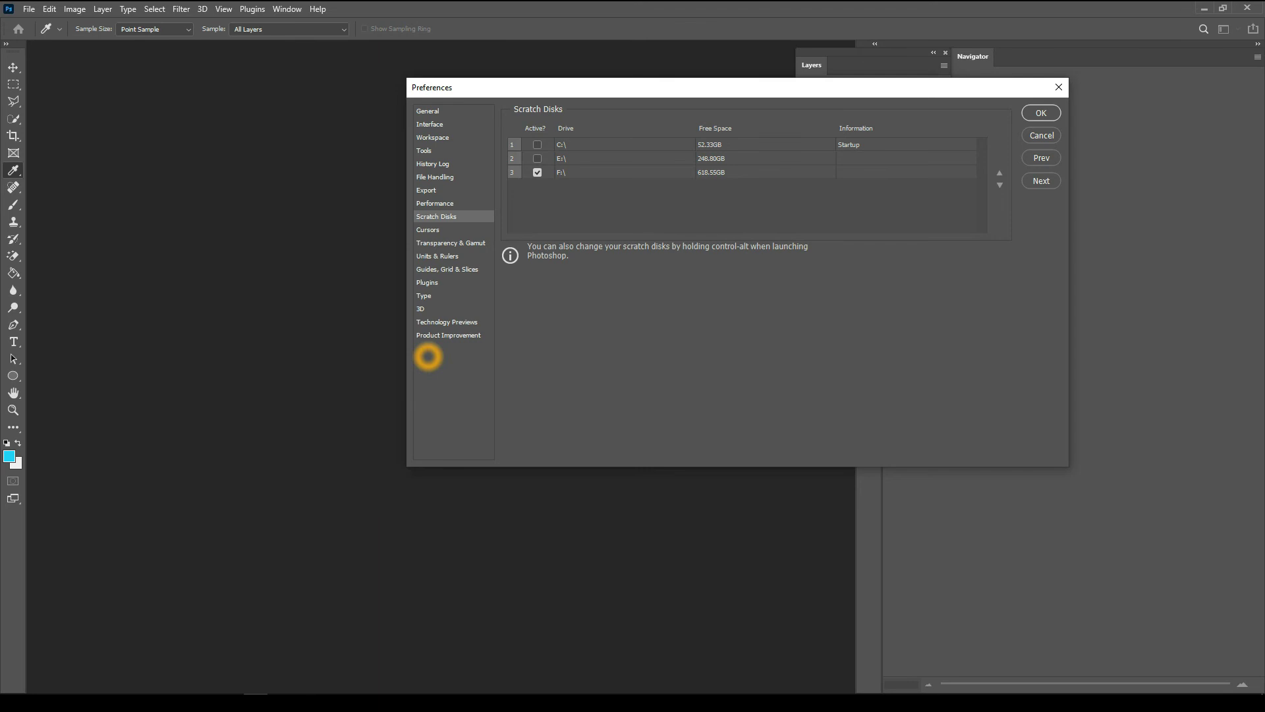
key("Down")
key("Down")
key("Down")
key("Down")
key("Down")
key("Down")
key("Down")
key("Down")
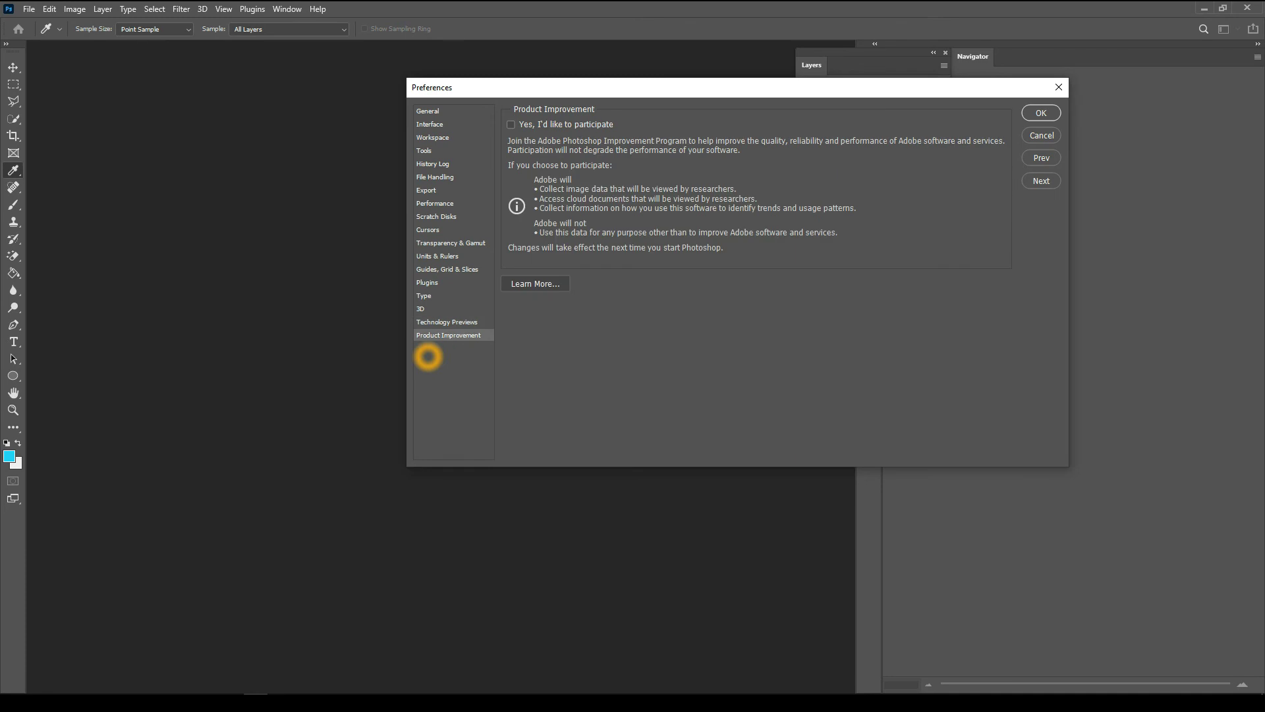
key("Up")
key("Up")
key("Up")
key("Up")
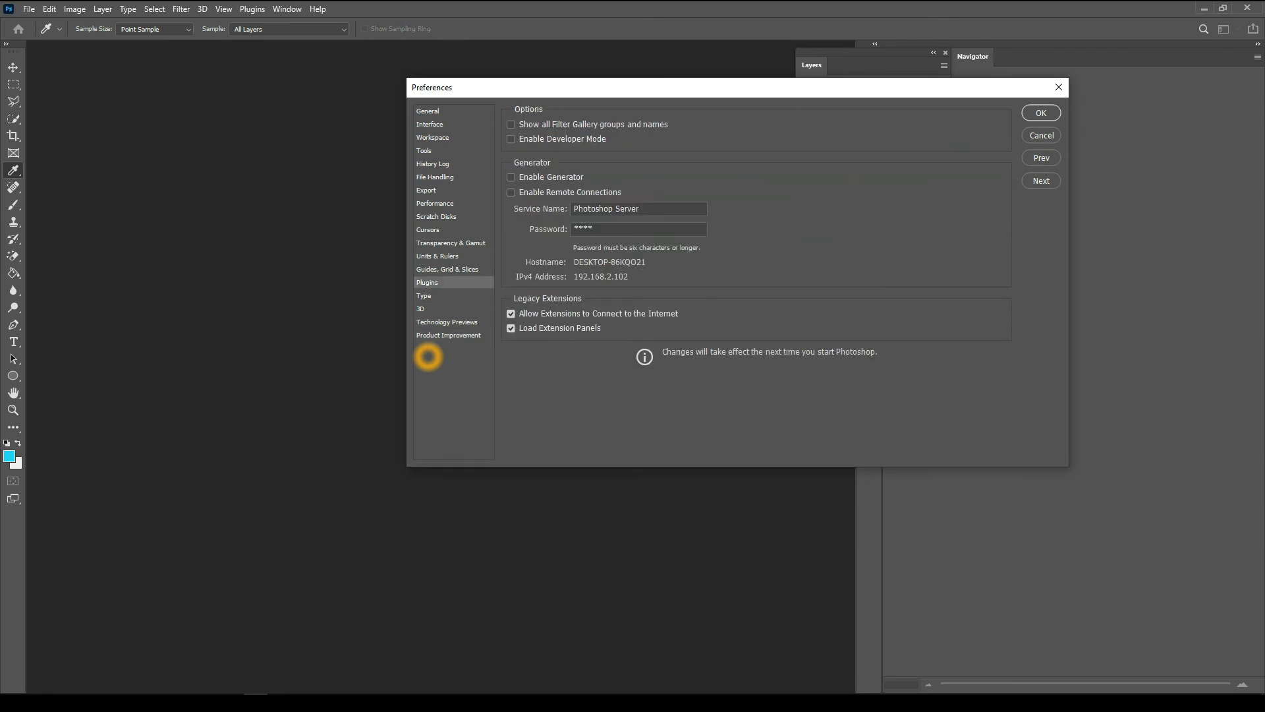
key("Up")
key("Up")
key("Up")
key("space")
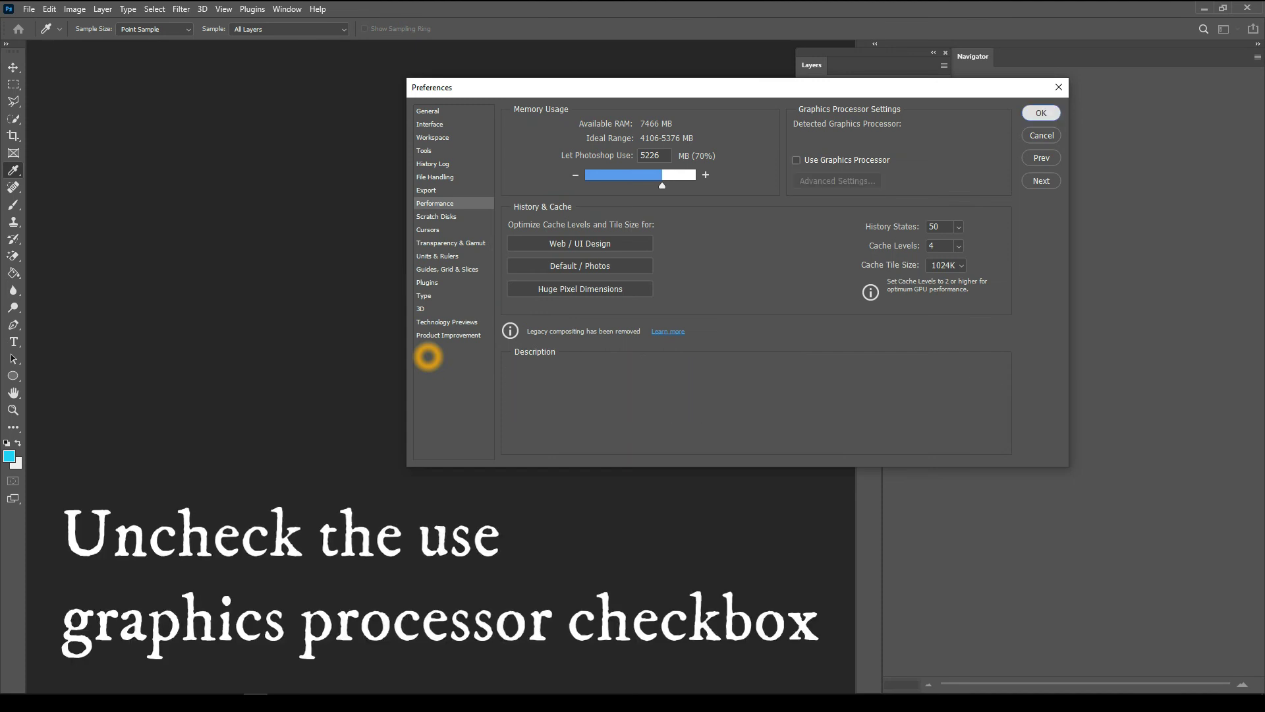
key("Return")
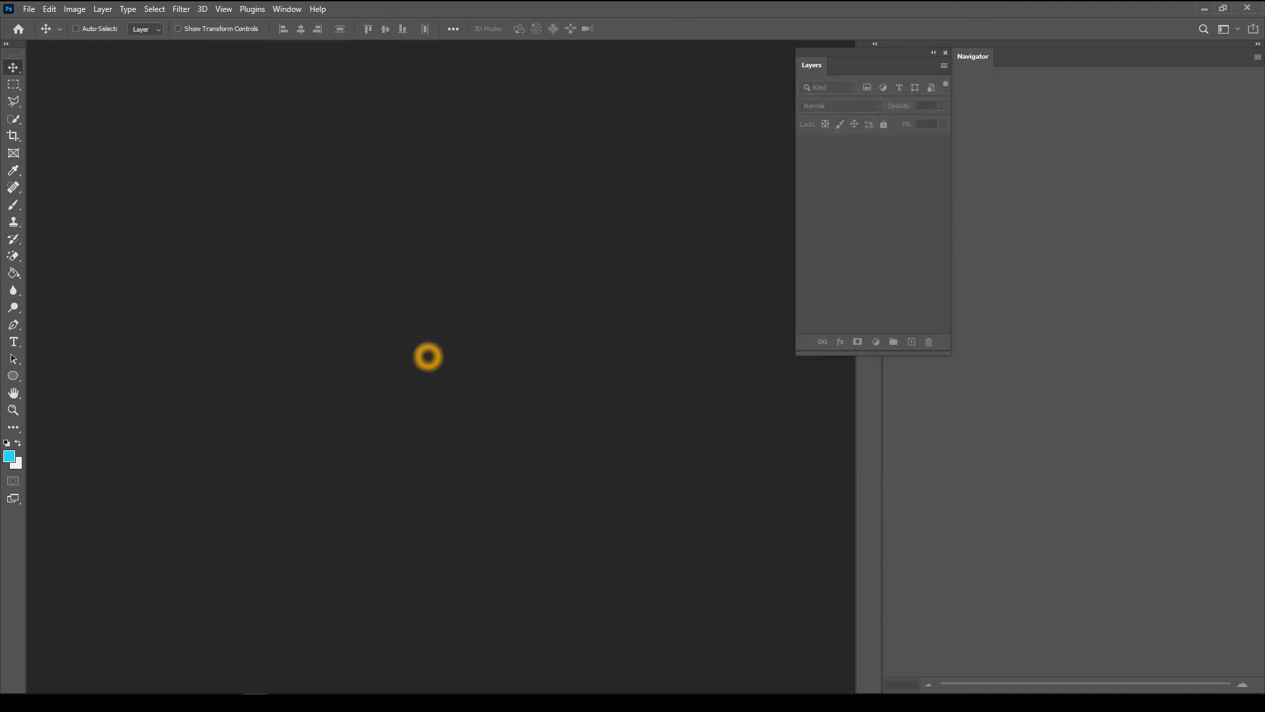
- Create a blank Untitled-1 document (1907 × 1027 px) from File > New
left_click(29, 16)
left_click(43, 31)
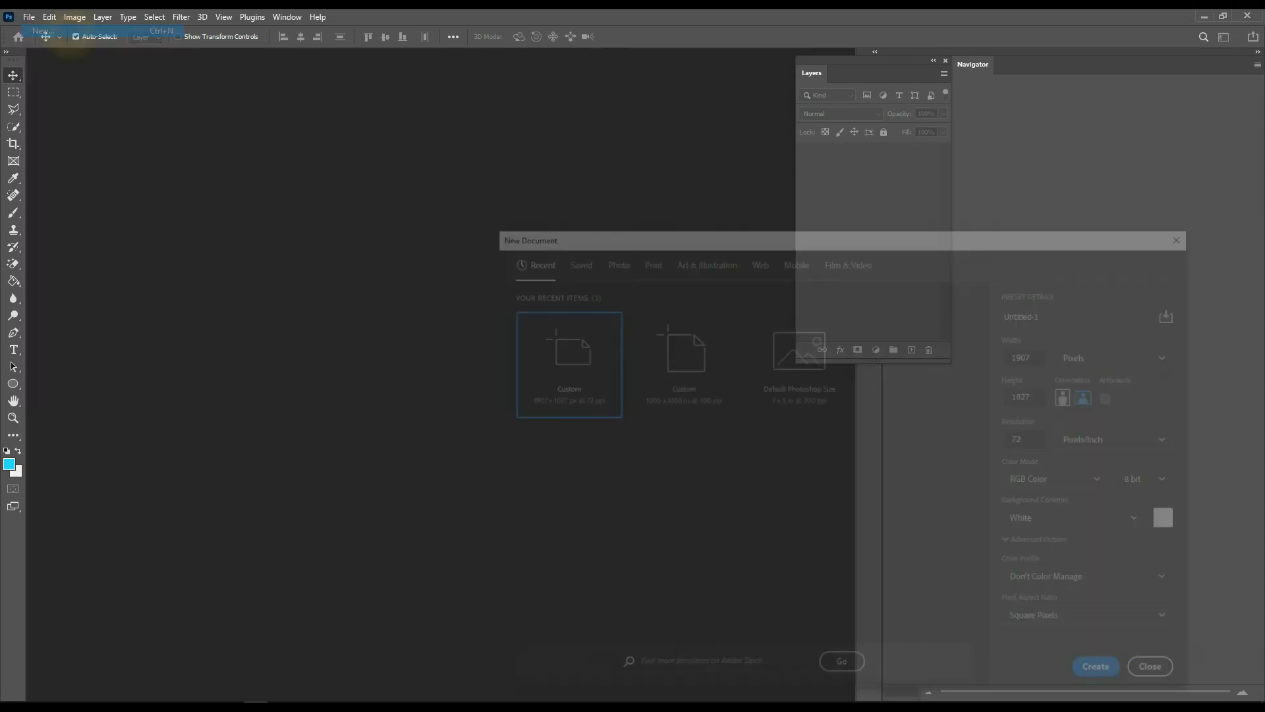
left_click(1106, 675)
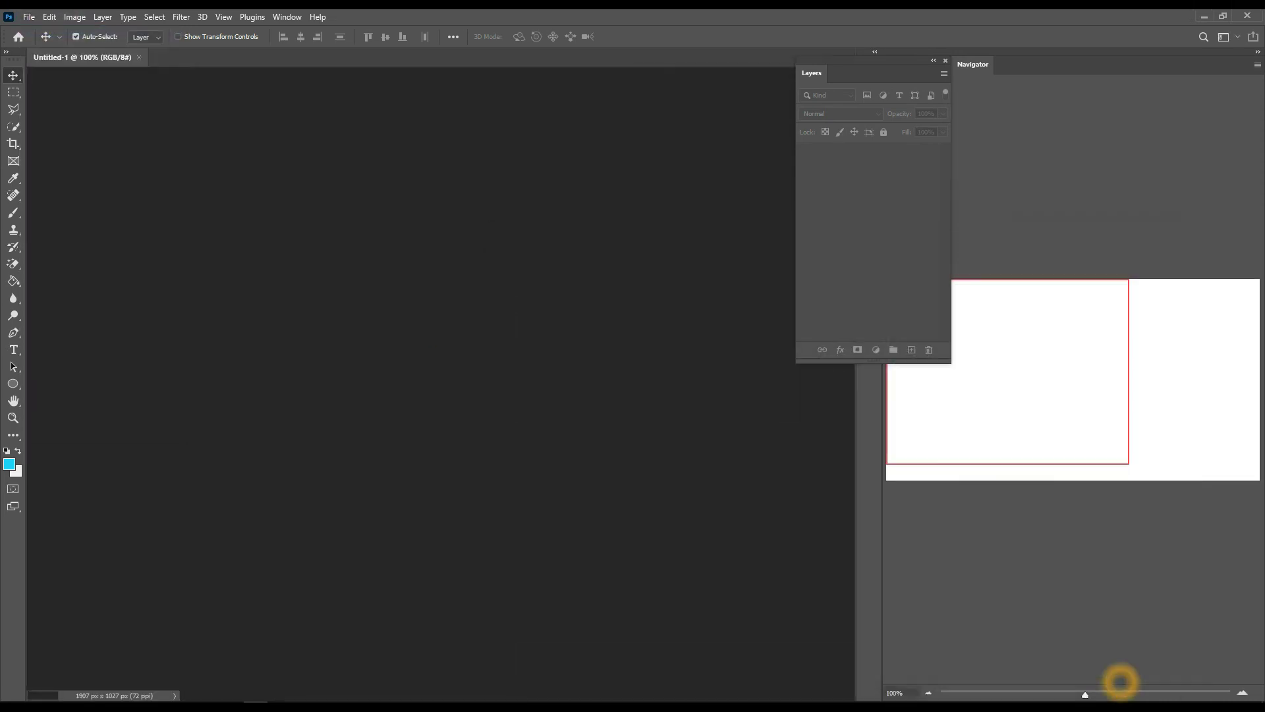
scroll(427, 328, "up", 1)
scroll(427, 328, "down", 1)
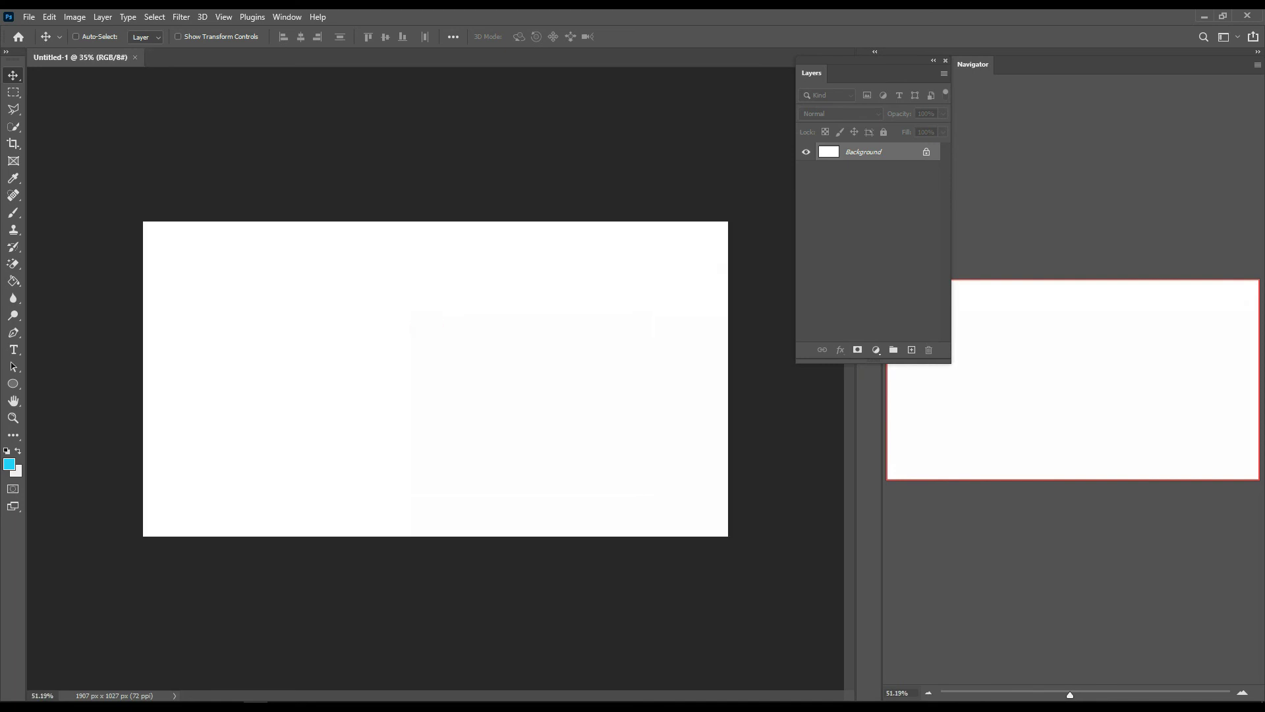
scroll(427, 327, "down", 1)
scroll(428, 327, "up", 3)
- Open the photo of the woman in glasses from Downloads
key("alt+f")
left_click(44, 44)
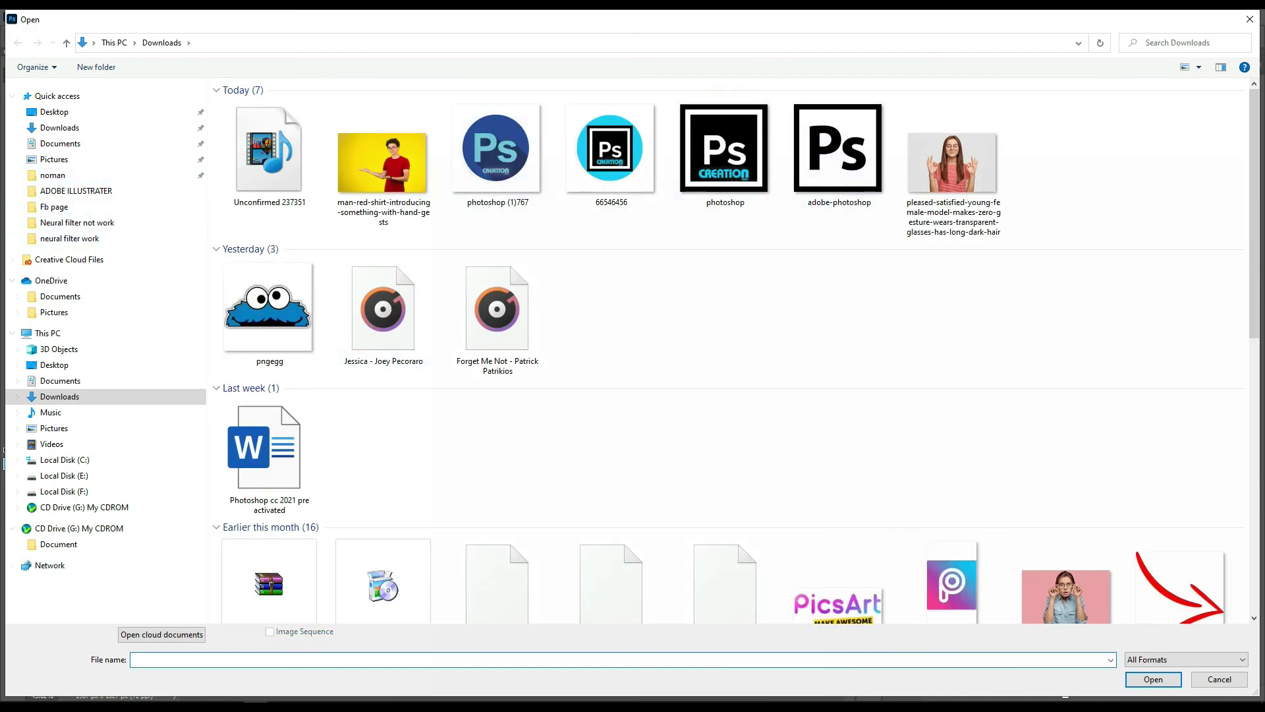
scroll(1068, 283, "down", 10)
scroll(1068, 283, "up", 6)
double_click(1065, 300)
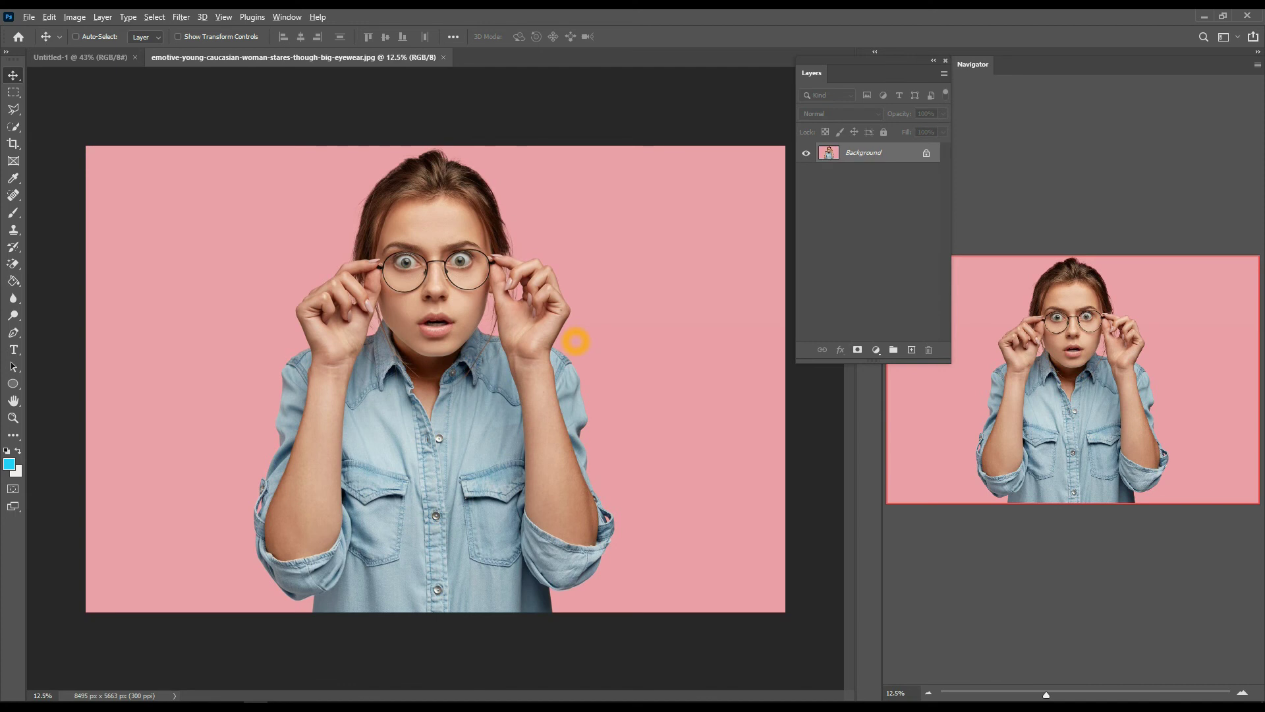
- Unlock the photo's Background layer so it becomes Layer 0
scroll(575, 342, "down", 2)
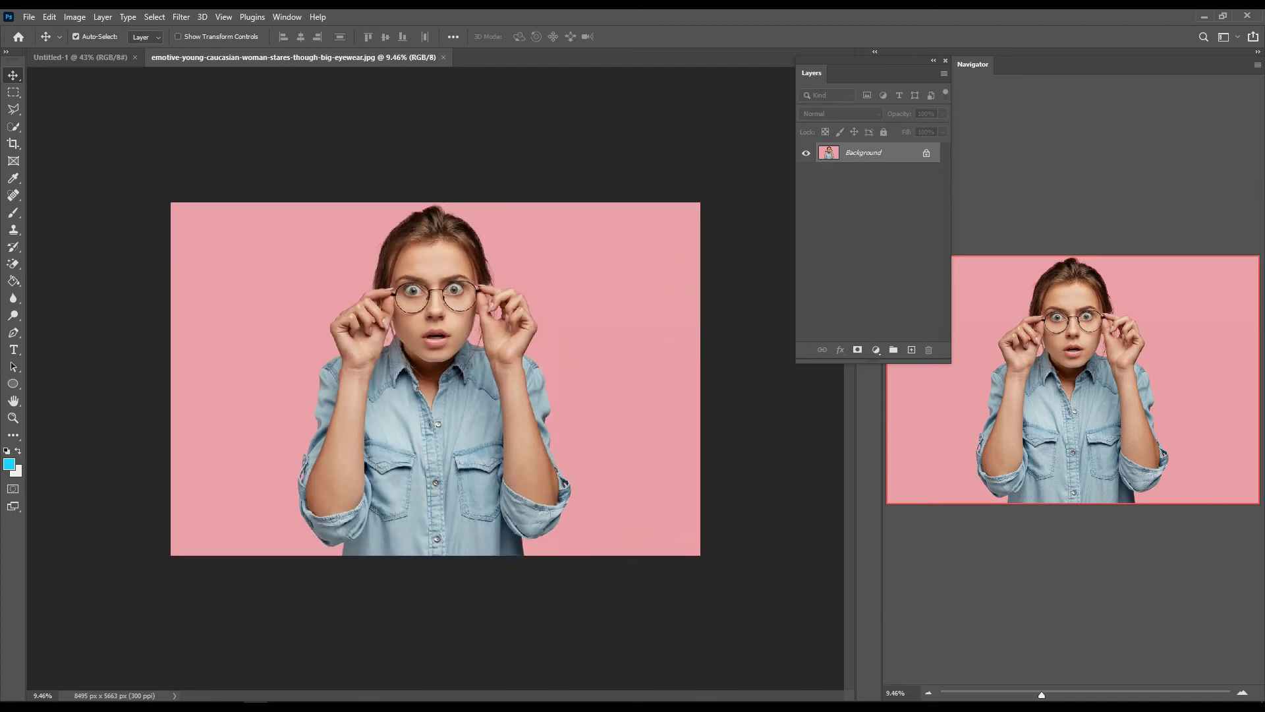
left_click(62, 57)
left_click(197, 57)
scroll(436, 378, "down", 1)
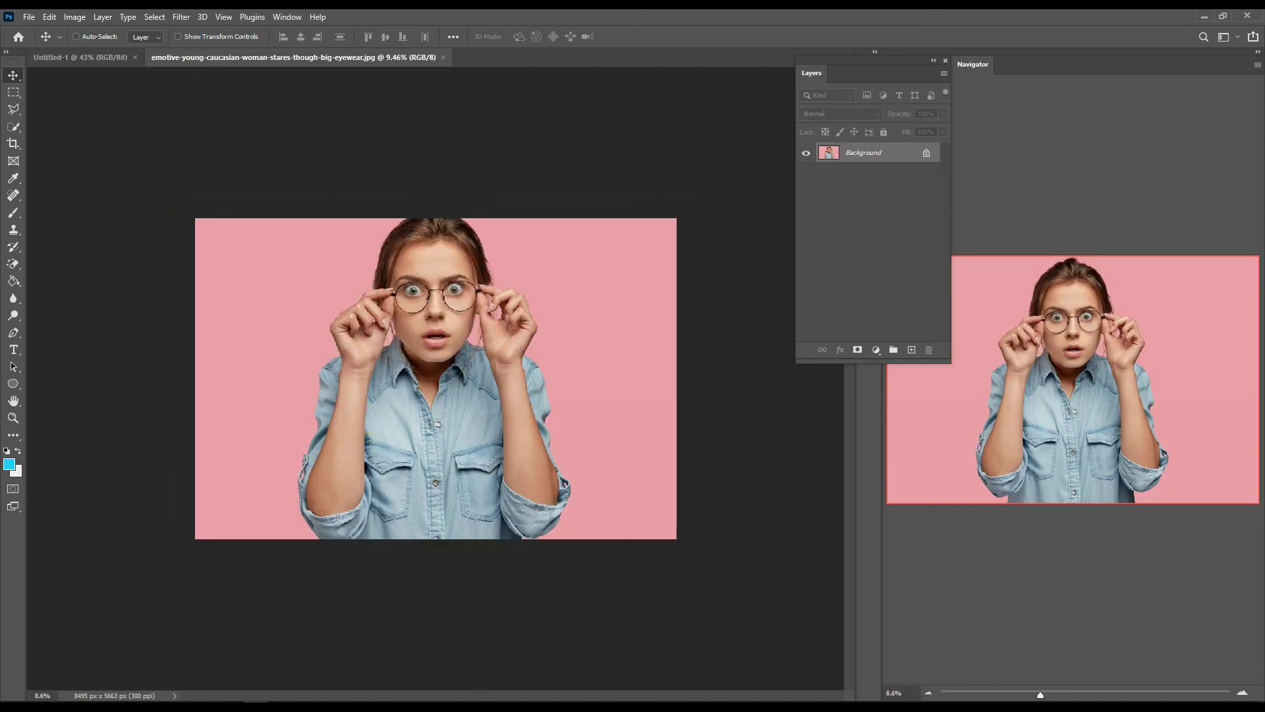
scroll(354, 396, "up", 2)
left_click(927, 153)
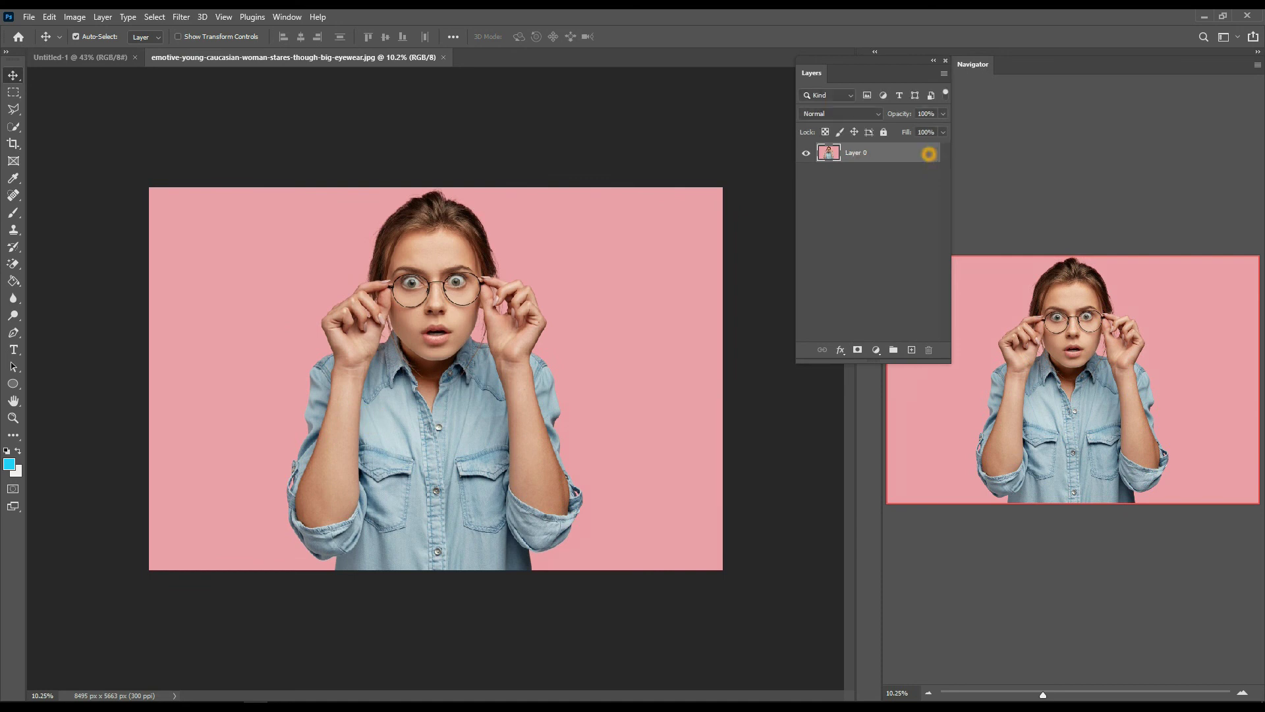
- Quit Photoshop without saving changes to the photo
left_click(75, 37)
scroll(434, 262, "down", 3)
left_click(434, 263)
scroll(433, 262, "up", 2)
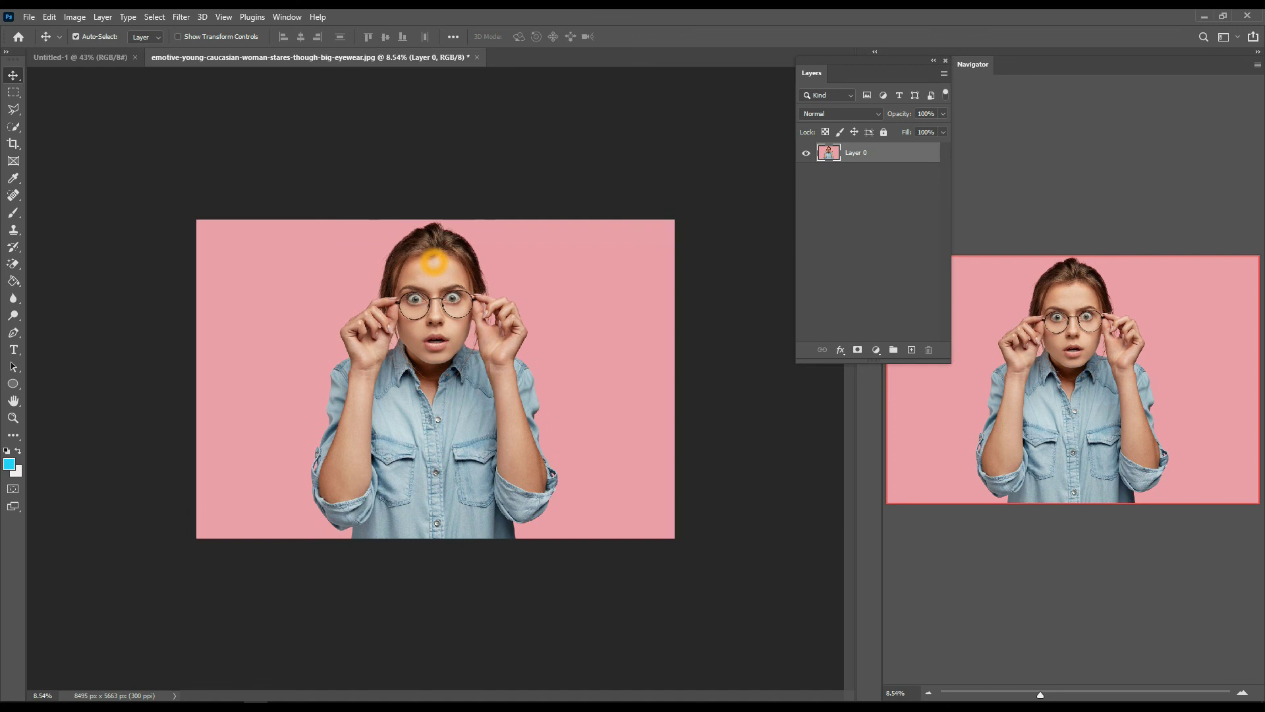
left_click(1248, 16)
left_click(627, 271)
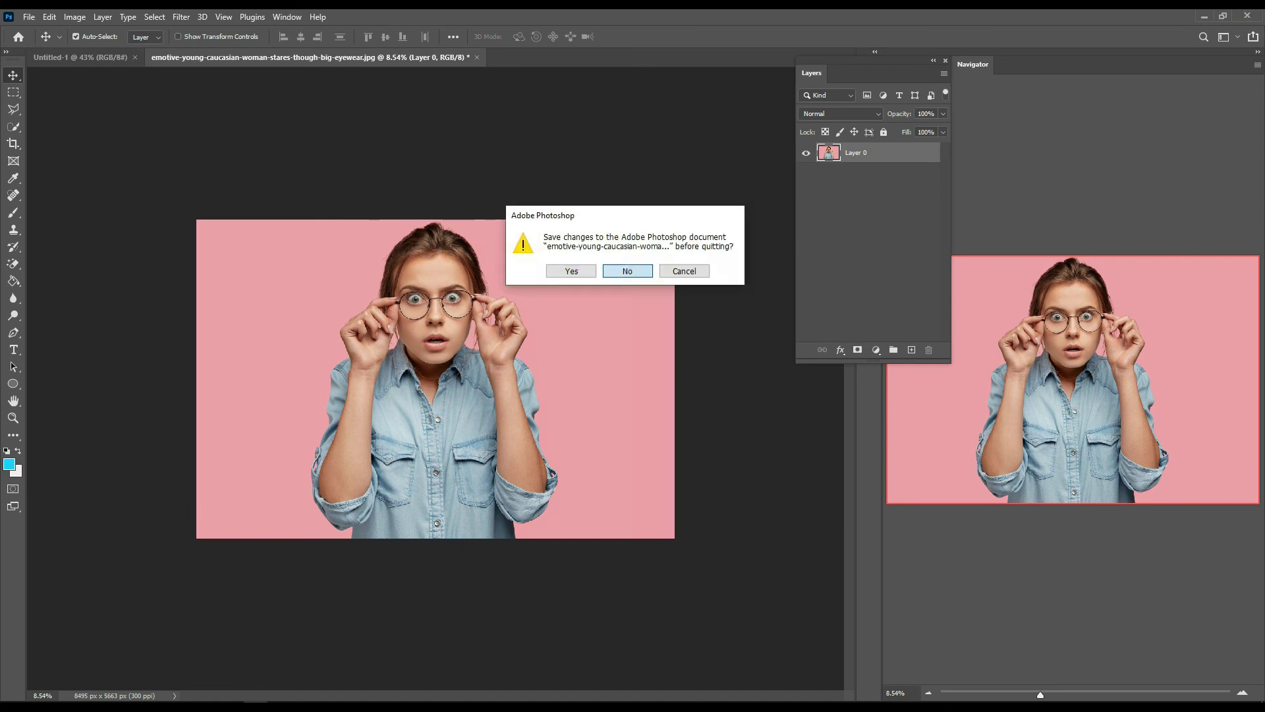